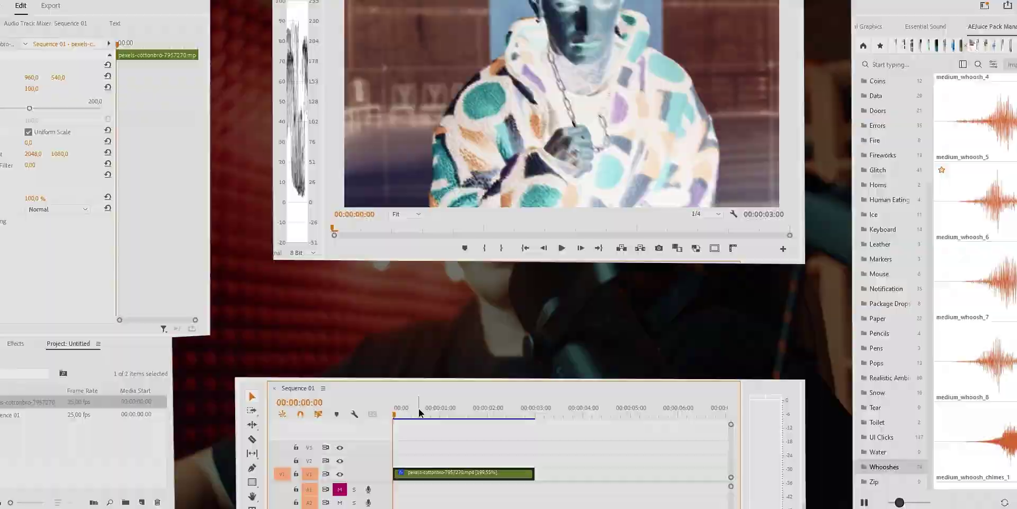
Step: Start playback of the single V1 clip in Sequence 01 to preview the footage
key("space")
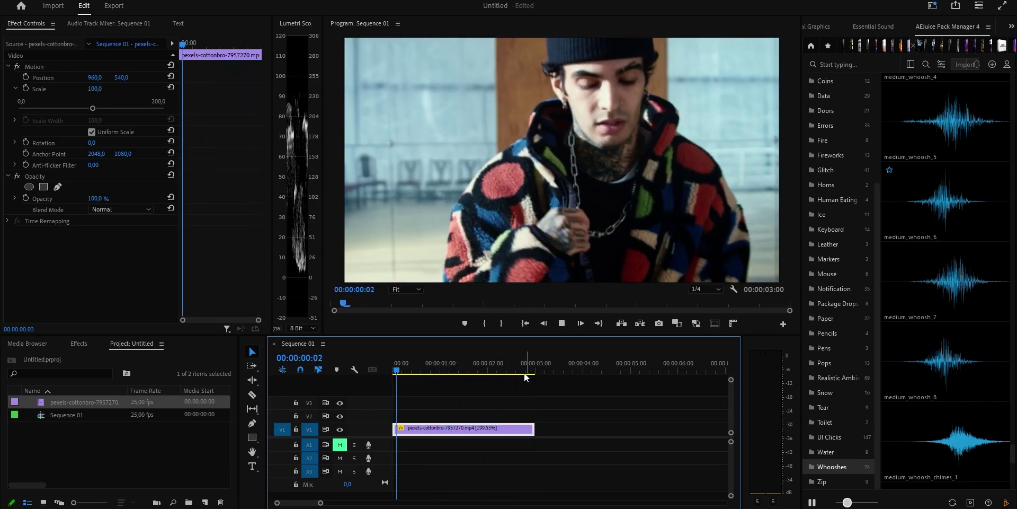
Step: Scale the clip down to about 50.9, preview it, and park the playhead at 00:00:00:05
key("space")
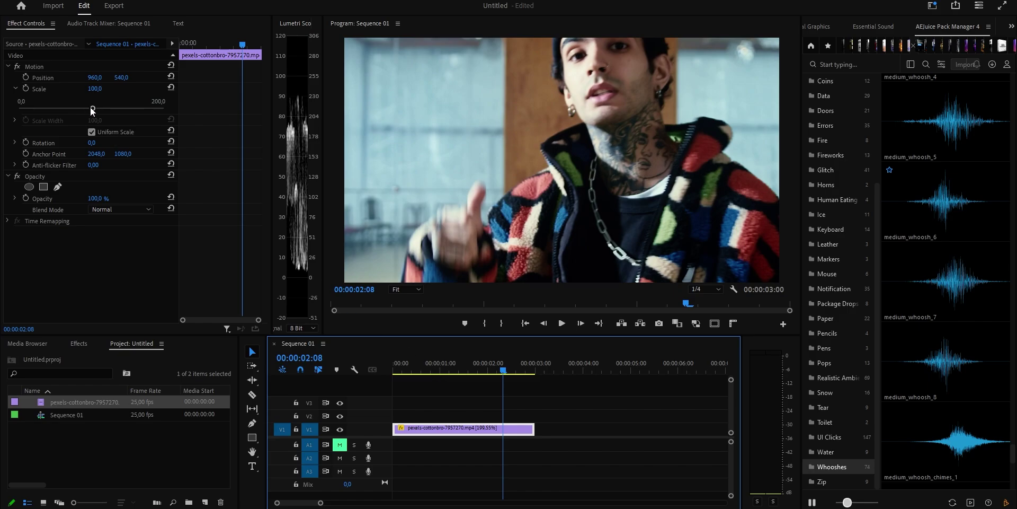
left_click_drag(92, 108, 55, 113)
key("space")
left_click(458, 373)
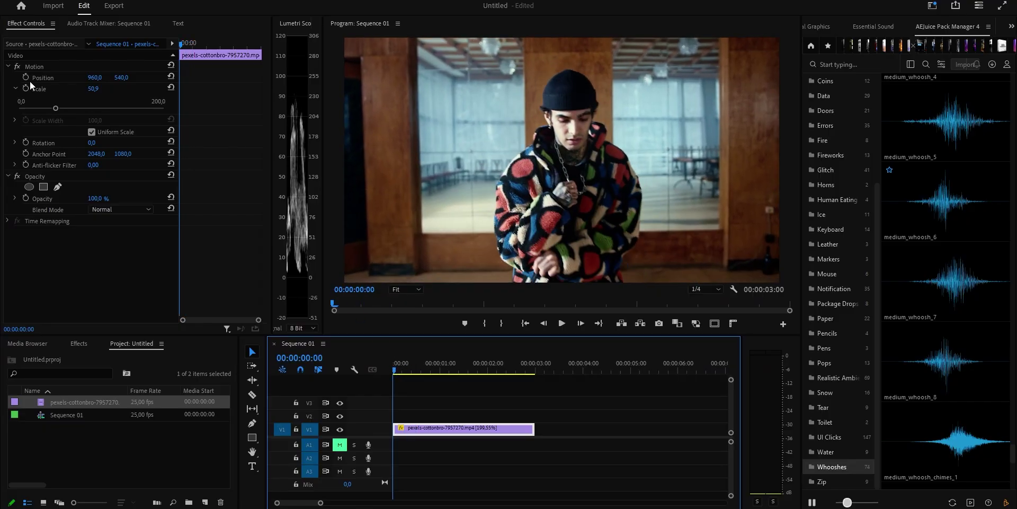
Step: From 00:00:00:05, nudge the video every few frames to set Position shake keyframes
left_click(403, 371)
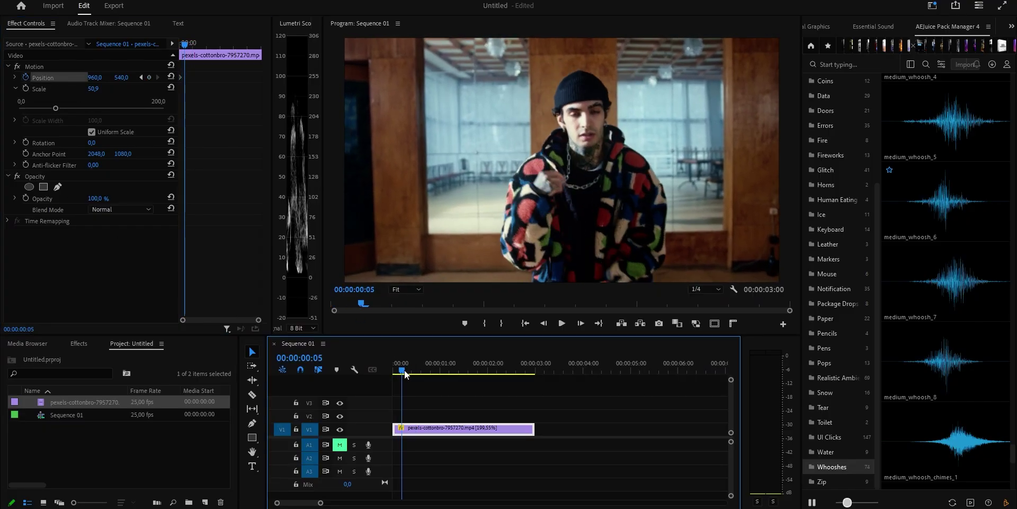
left_click_drag(615, 217, 600, 212)
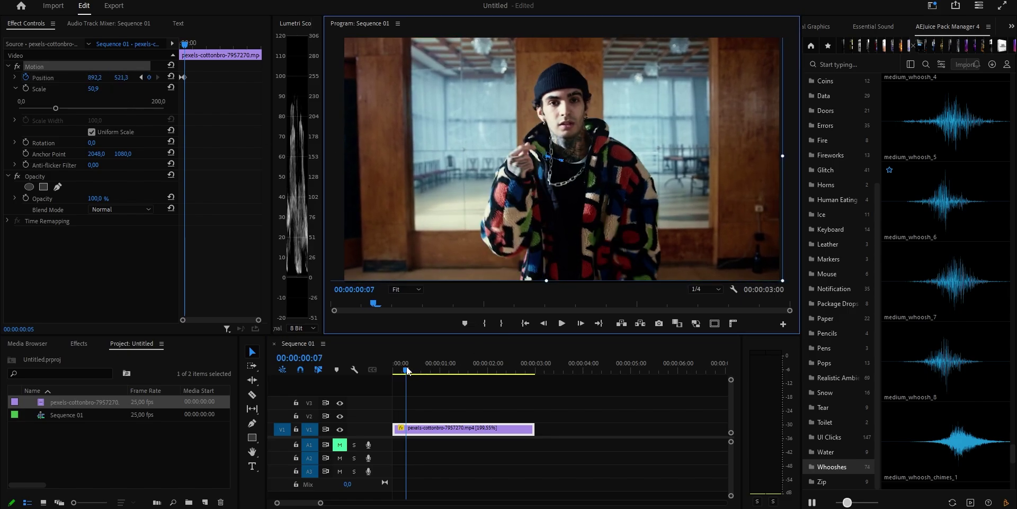
key("Right")
key("Right")
key("Right")
mouse_move(546, 212)
left_mouse_down()
mouse_move(547, 227)
mouse_move(506, 191)
left_mouse_up()
key("Right")
key("Right")
key("Right")
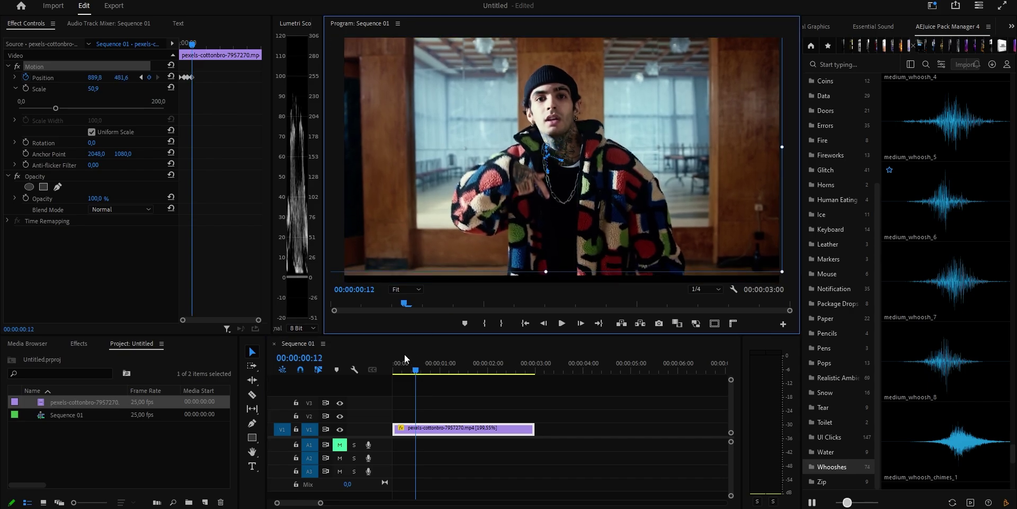
key("Right")
key("Right")
key("Right")
left_click_drag(478, 266, 455, 268)
mouse_move(490, 192)
left_mouse_down()
mouse_move(494, 217)
mouse_move(470, 213)
left_mouse_up()
Step: Add more shake keyframes from 00:00:00:23 to 00:00:01:12, then play the clip from the start
left_click(436, 363)
key("Right")
key("Right")
key("Right")
left_click(458, 371)
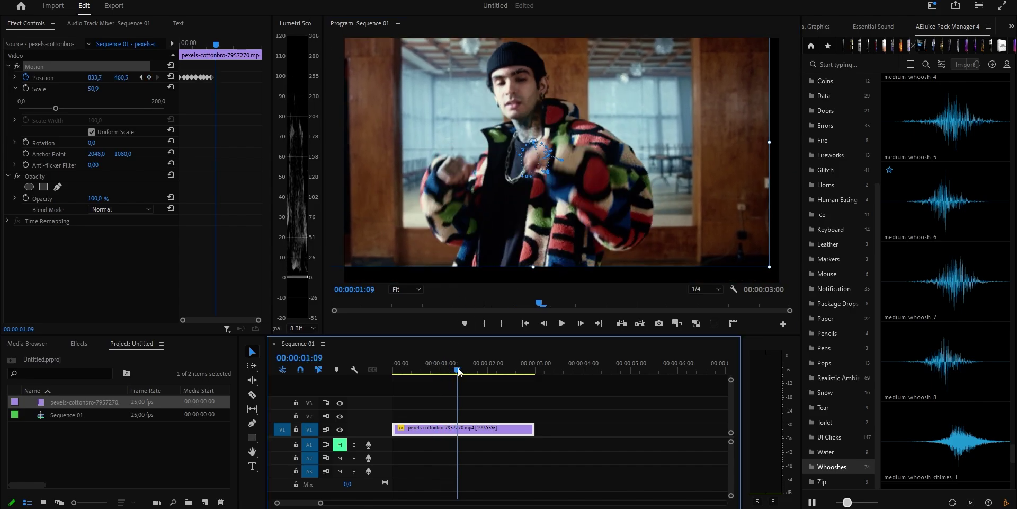
left_click_drag(490, 250, 495, 283)
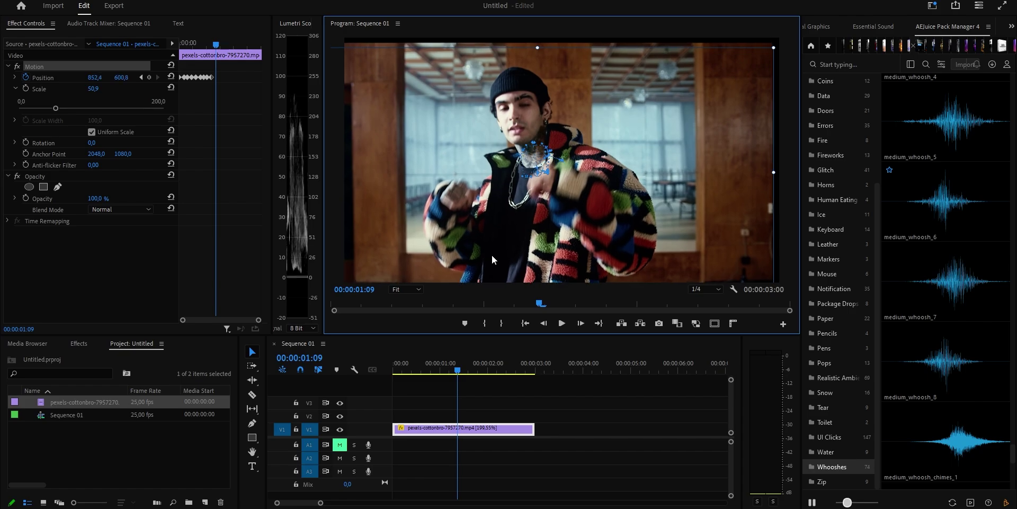
key("Right")
key("Right")
key("Right")
left_click_drag(493, 229, 510, 210)
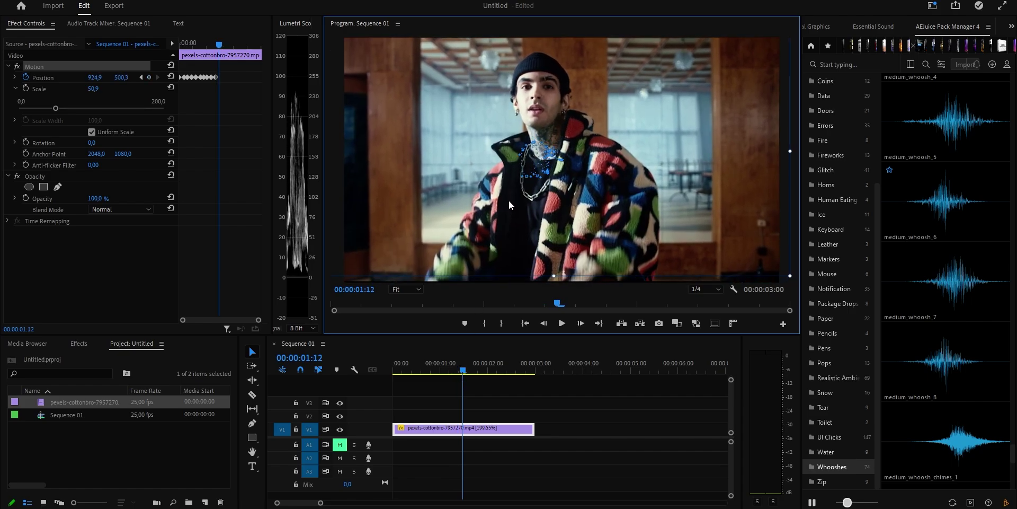
left_click_drag(473, 365, 389, 370)
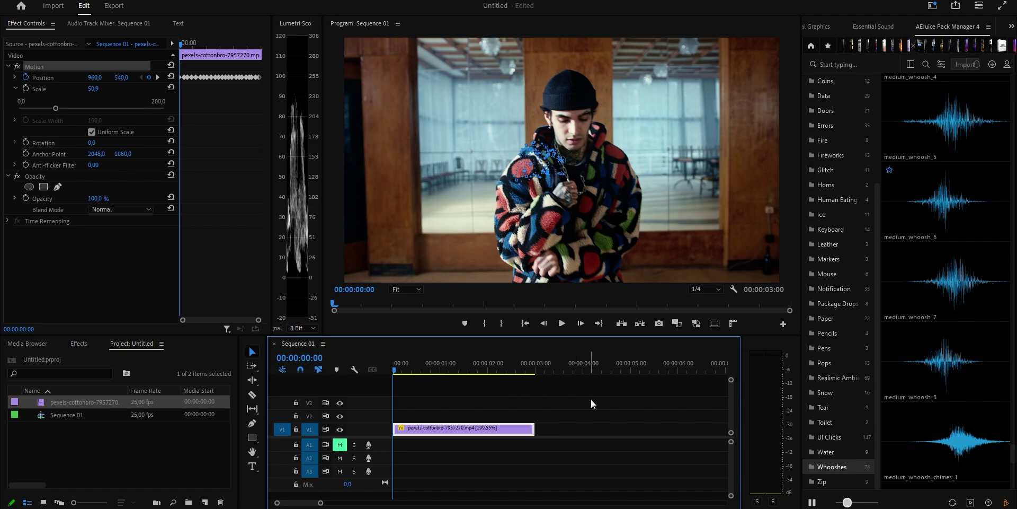
key("space")
Step: Nest the shaky clip as Nested Sequence 03
right_click(435, 432)
left_click(458, 263)
left_click(485, 266)
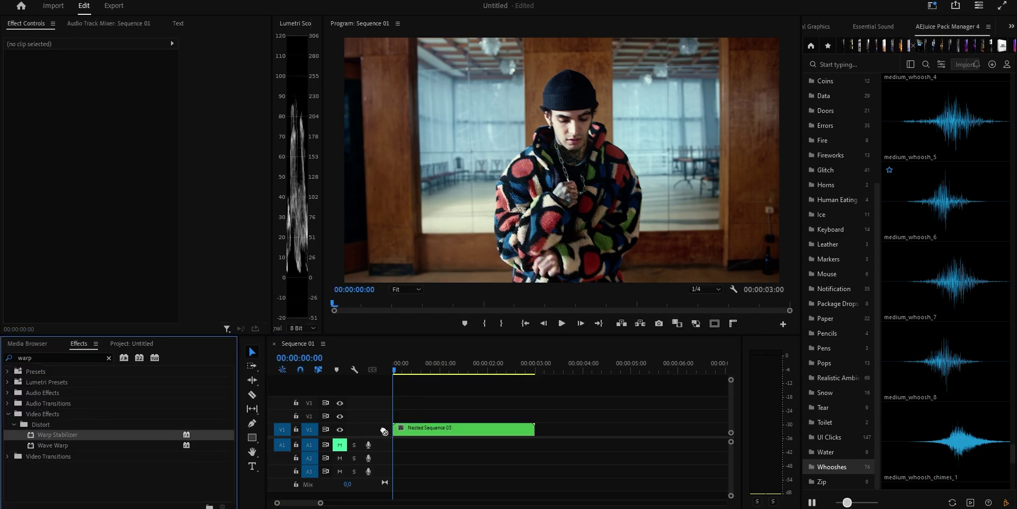
Step: Apply Warp Stabilizer to the nest, preview it, then delete the effect again
left_click_drag(412, 432, 412, 431)
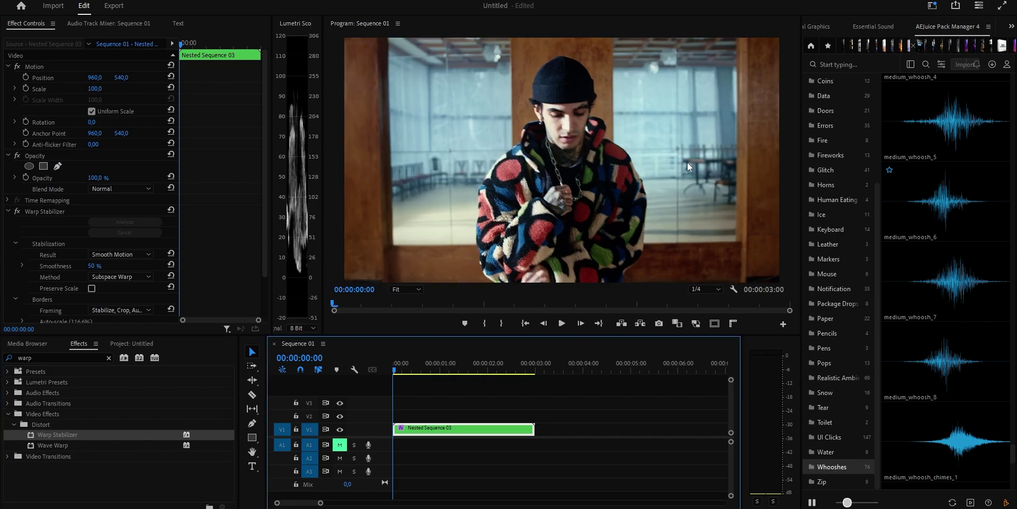
key("space")
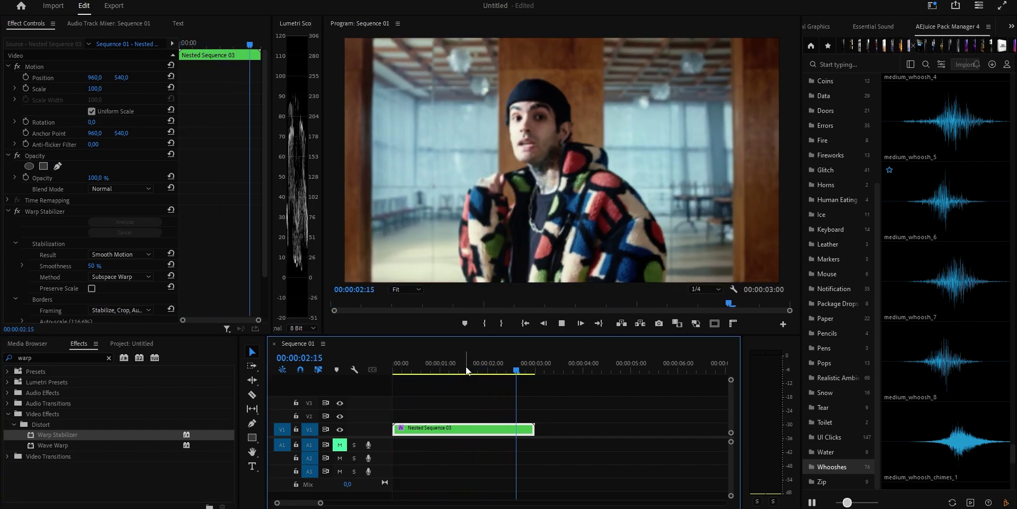
key("Home")
left_click(45, 211)
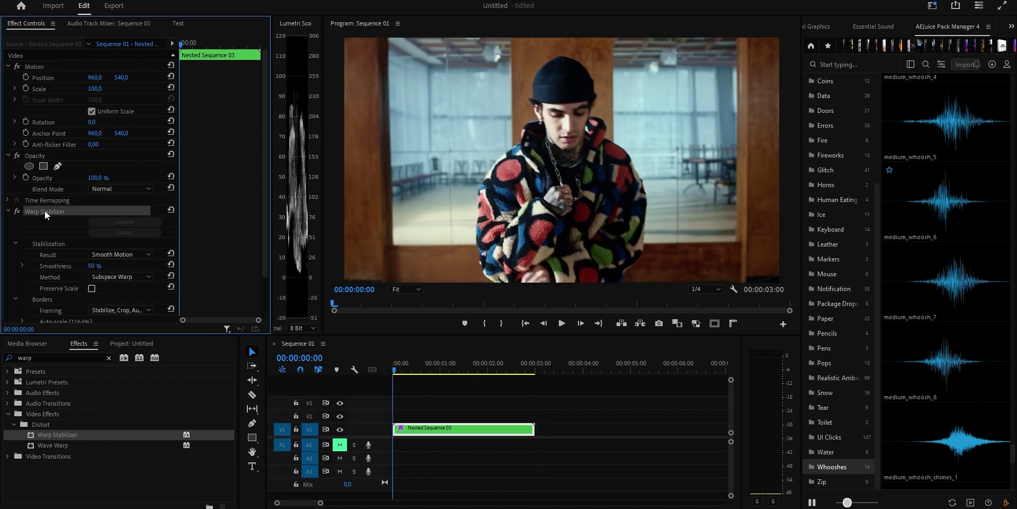
key("Delete")
left_click(108, 357)
type("3d")
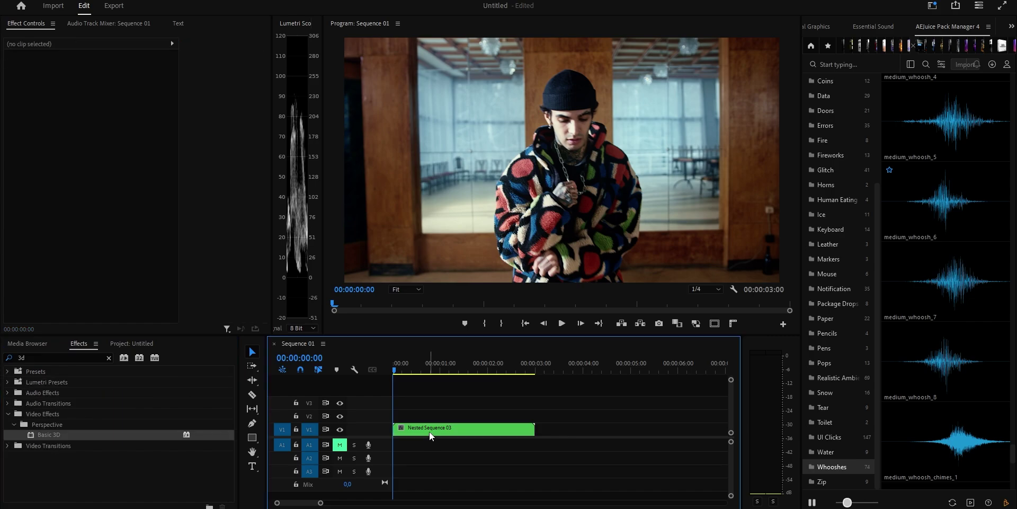
Step: Inside Nested Sequence 03, apply Basic 3D and enable Swivel, Tilt and Distance to Image keyframing
double_click(429, 432)
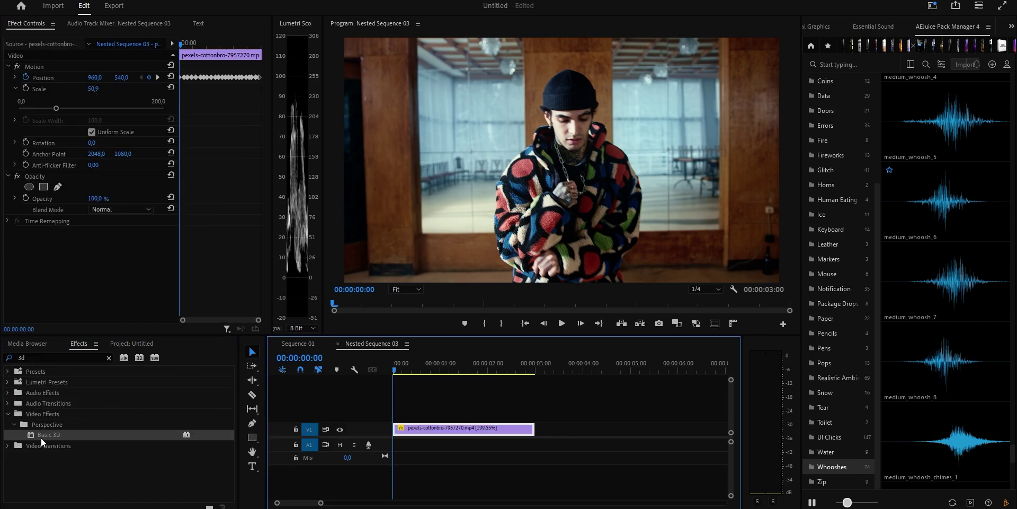
left_click_drag(46, 436, 355, 423)
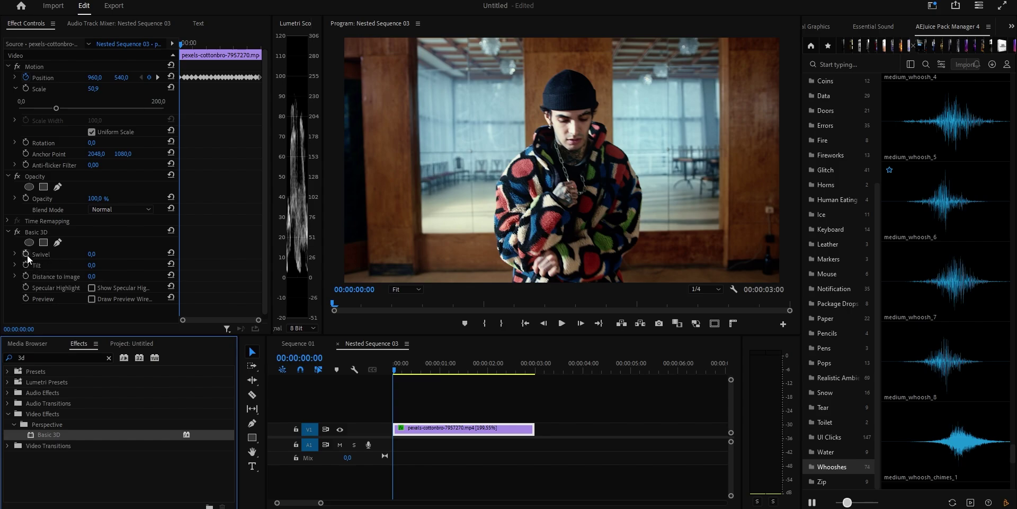
left_click(25, 254)
left_click(26, 265)
left_click(26, 276)
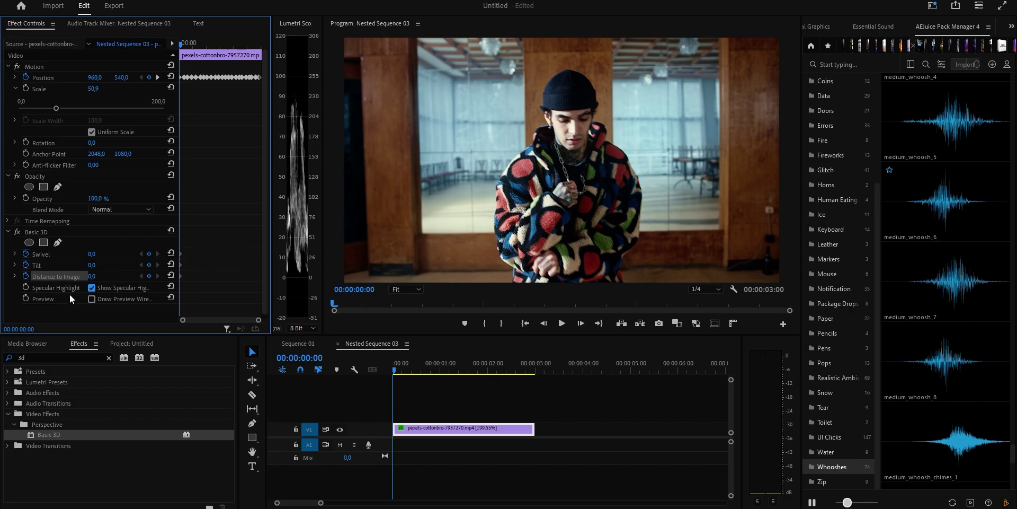
Step: Try Distance to Image values 45, 18, then 0, and swivel the image at 00:00:00:03
type("45")
key("Return")
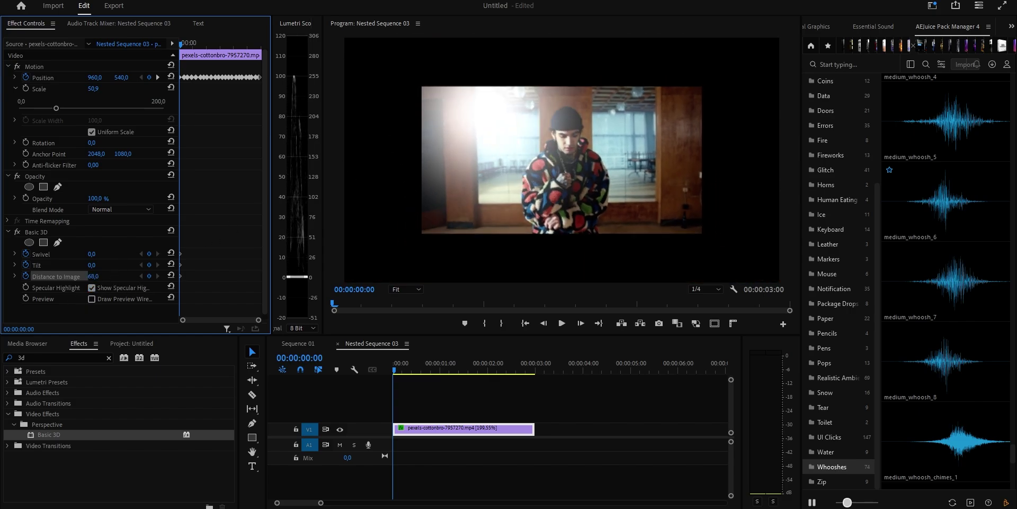
type("18")
key("Return")
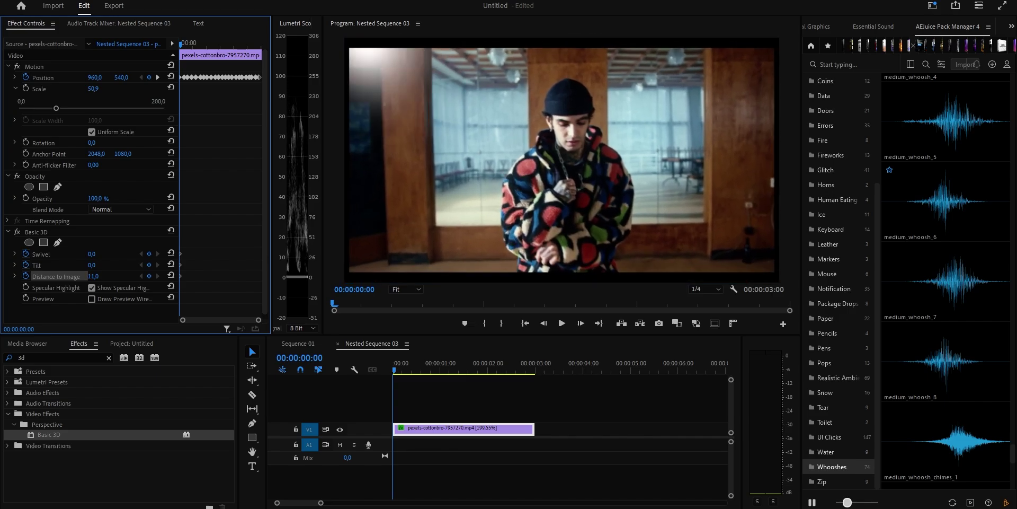
type("0")
key("Return")
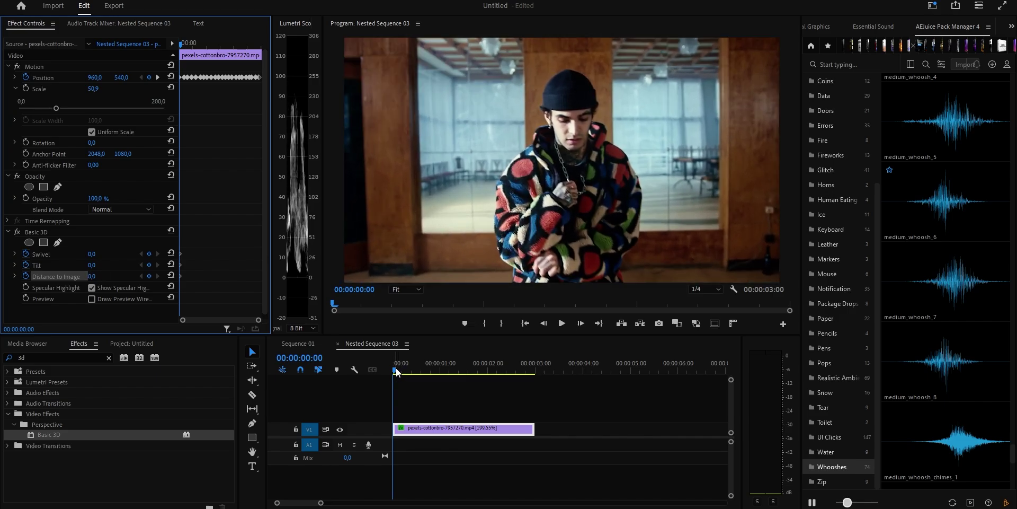
left_click_drag(397, 370, 400, 372)
mouse_move(93, 253)
left_mouse_down()
mouse_move(106, 254)
mouse_move(100, 265)
mouse_move(83, 265)
left_mouse_up()
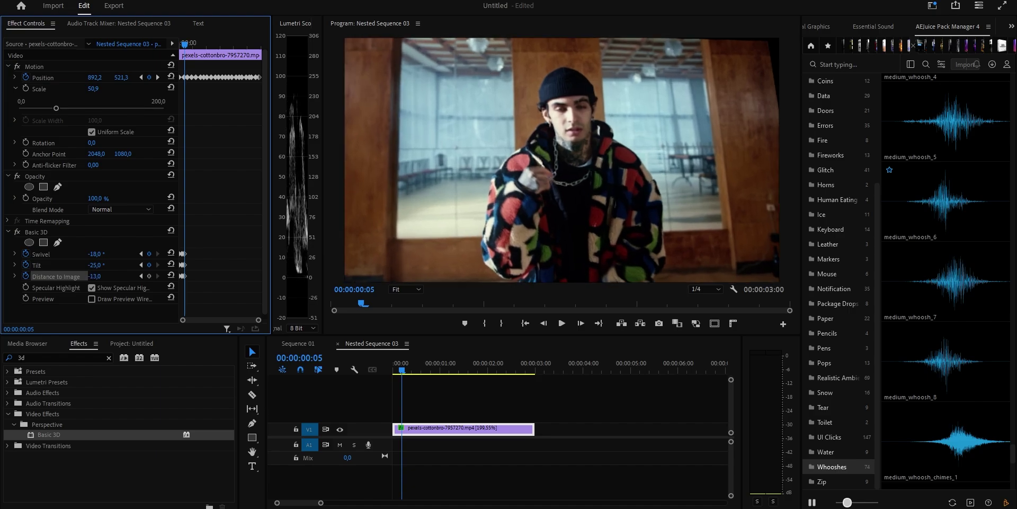
Step: Set one more 3D keyframe, play the wobble from the start, and return to Sequence 01
key("Right")
key("Right")
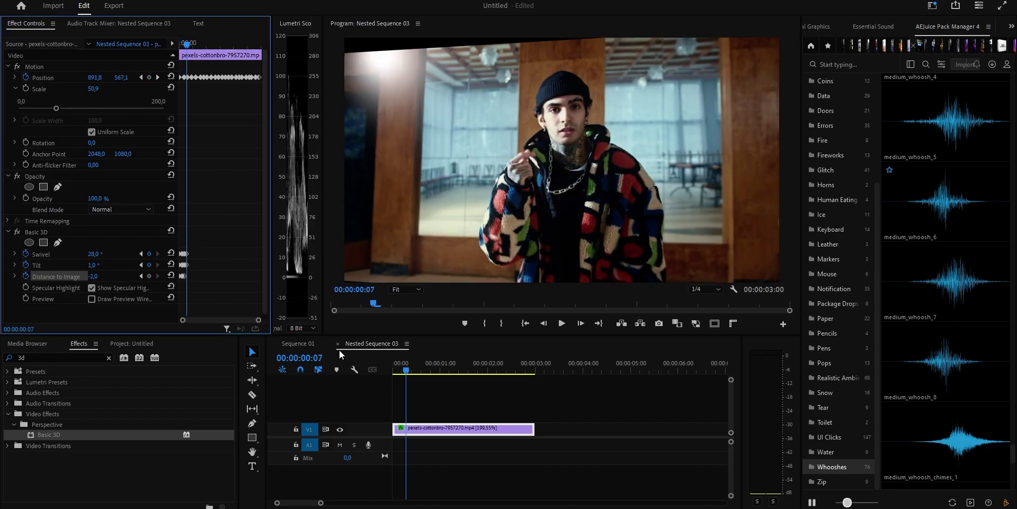
key("space")
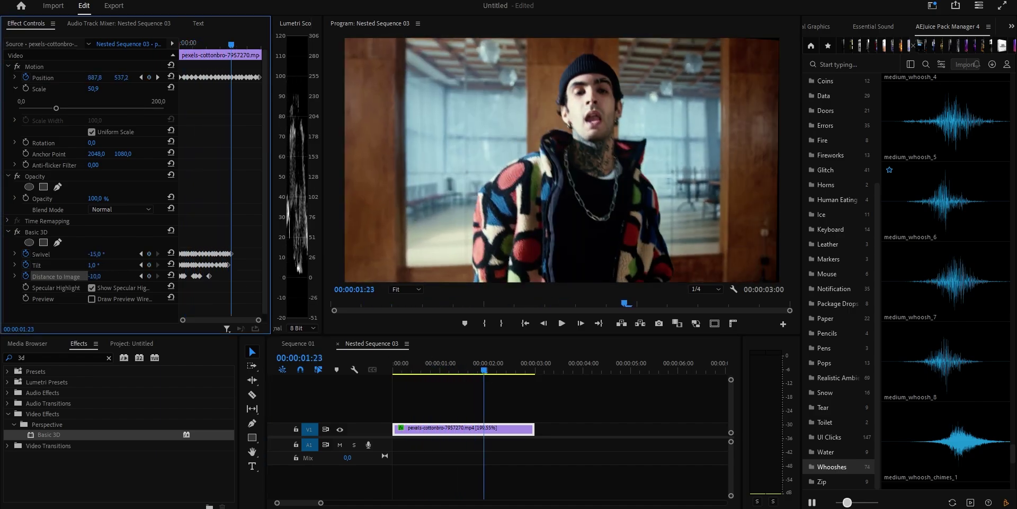
key("Home")
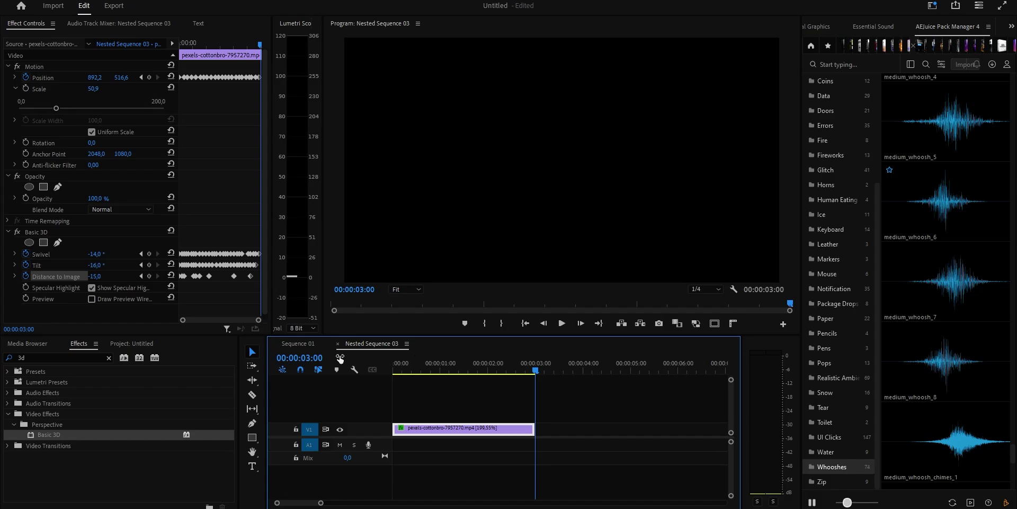
left_click(298, 343)
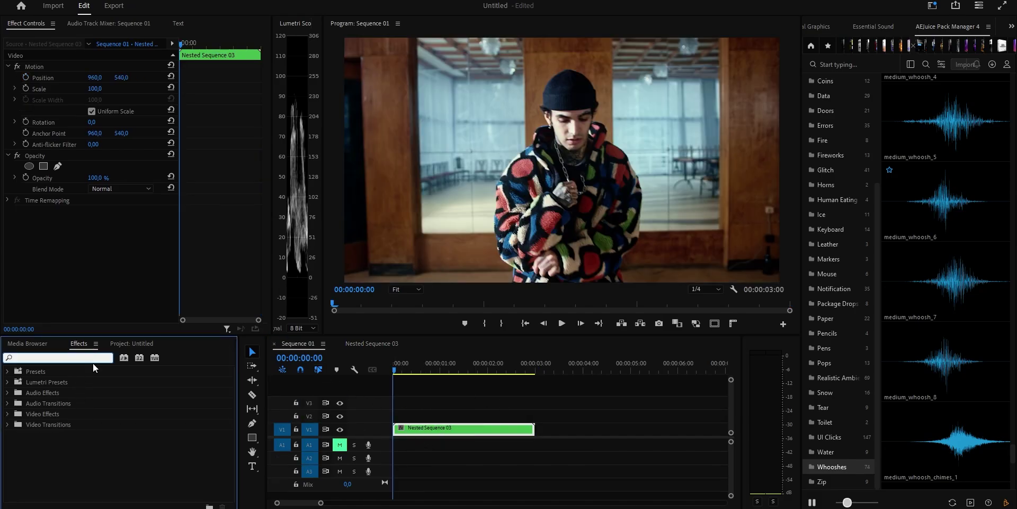
Step: Apply Warp Stabilizer to the Nested Sequence 03 clip with 30% Smoothness and play it back from the start
type("warp")
left_click_drag(57, 434, 445, 427)
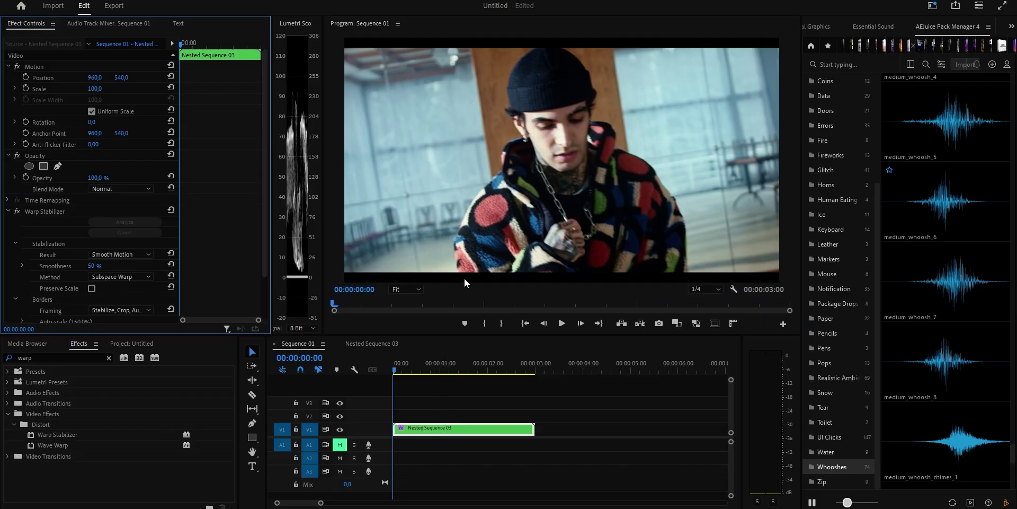
left_click(93, 266)
type("30")
key("Return")
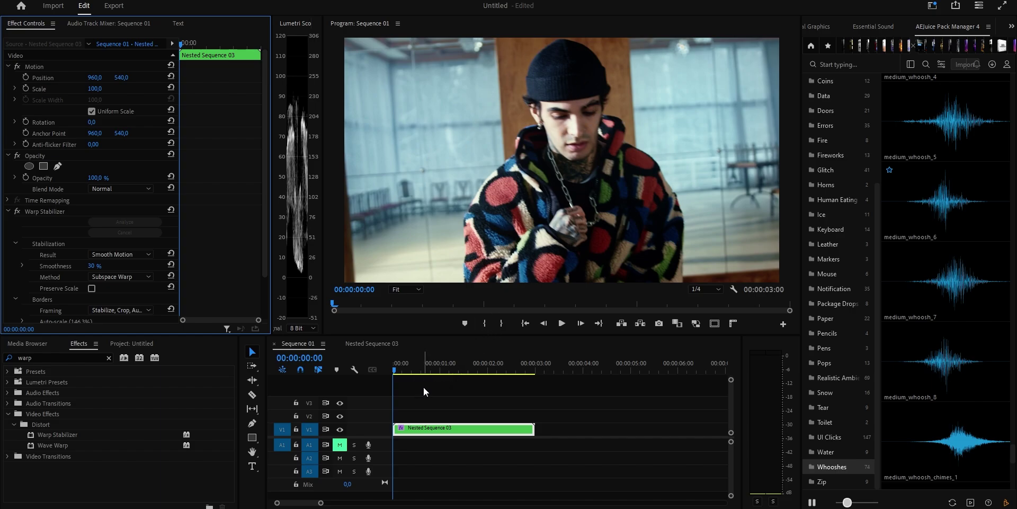
key("space")
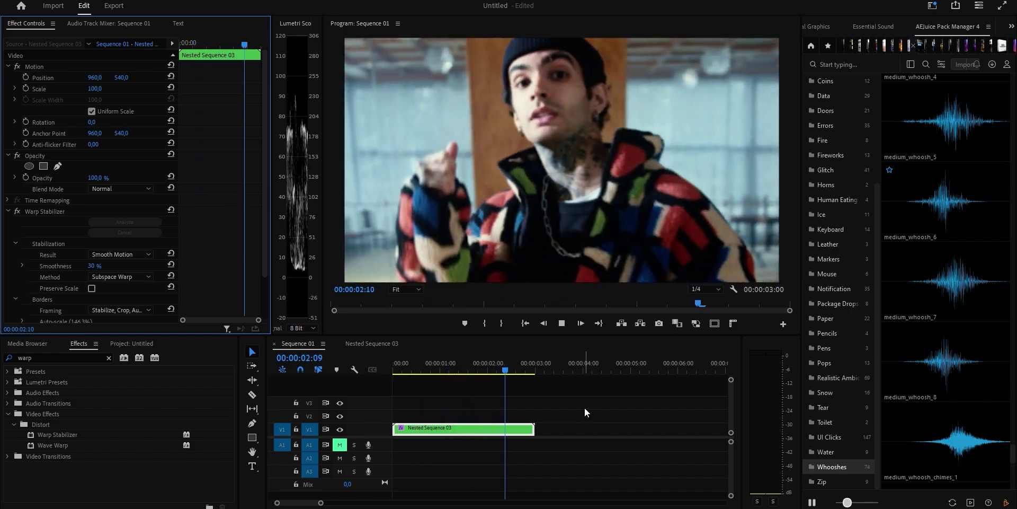
left_click(485, 386)
key("Home")
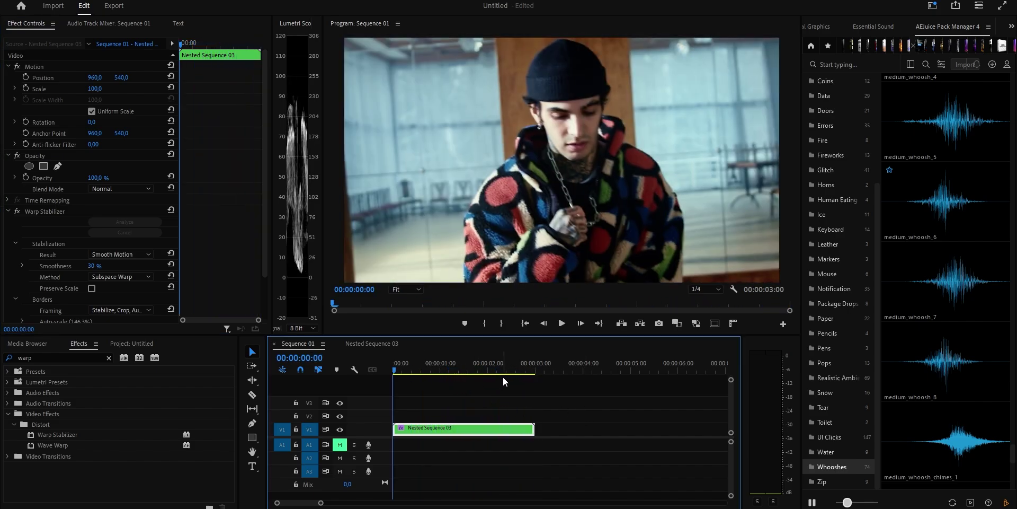
key("space")
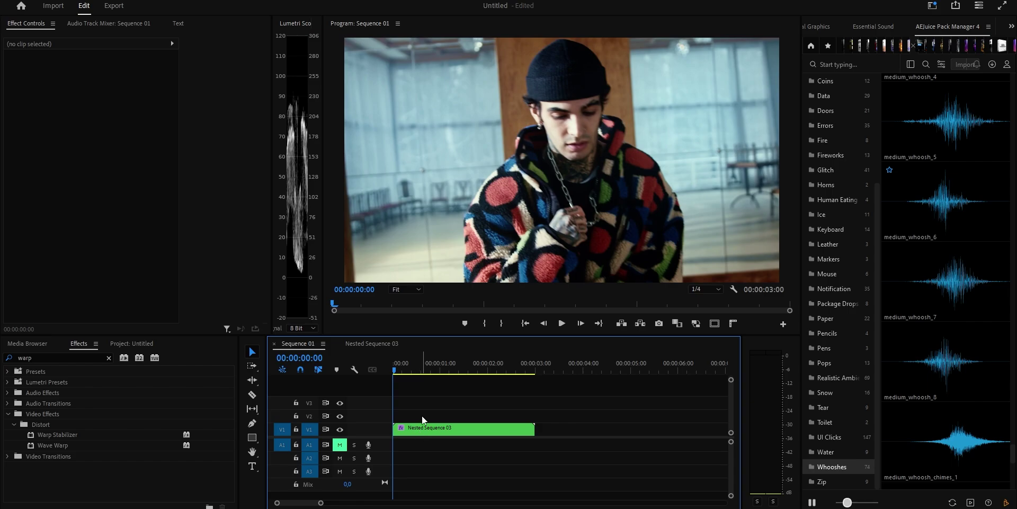
Step: Copy the original pexels clip from Nested Sequence 03 and paste it onto V2 in Sequence 01
left_click(448, 427)
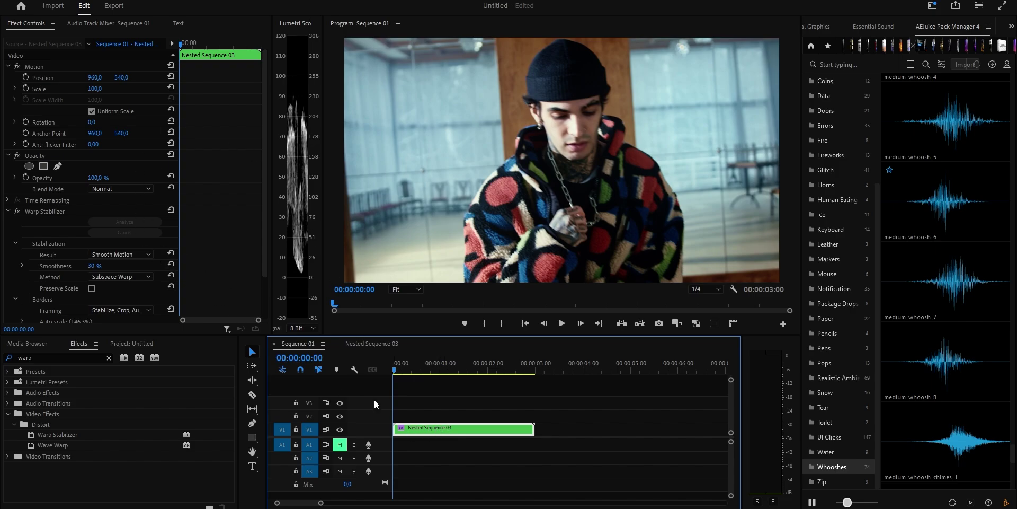
double_click(430, 428)
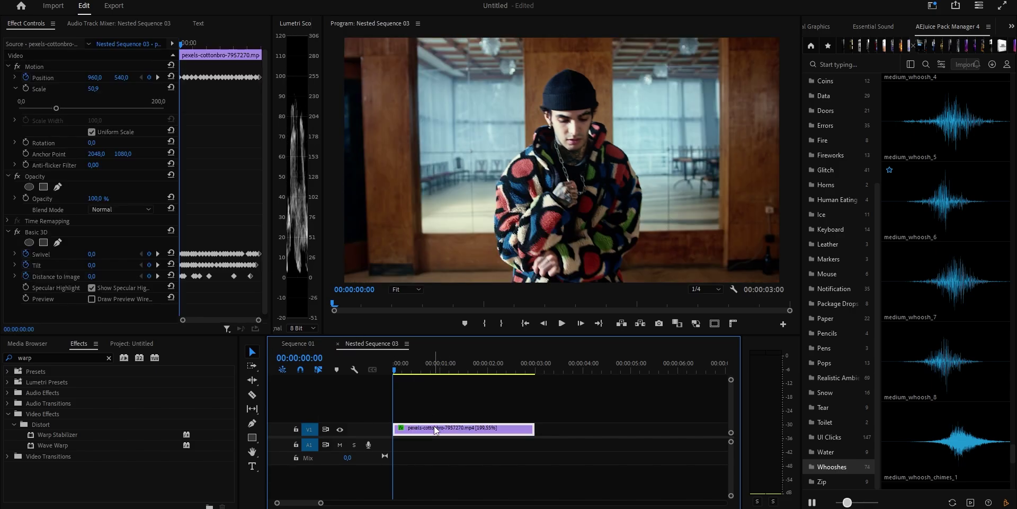
left_click(310, 344)
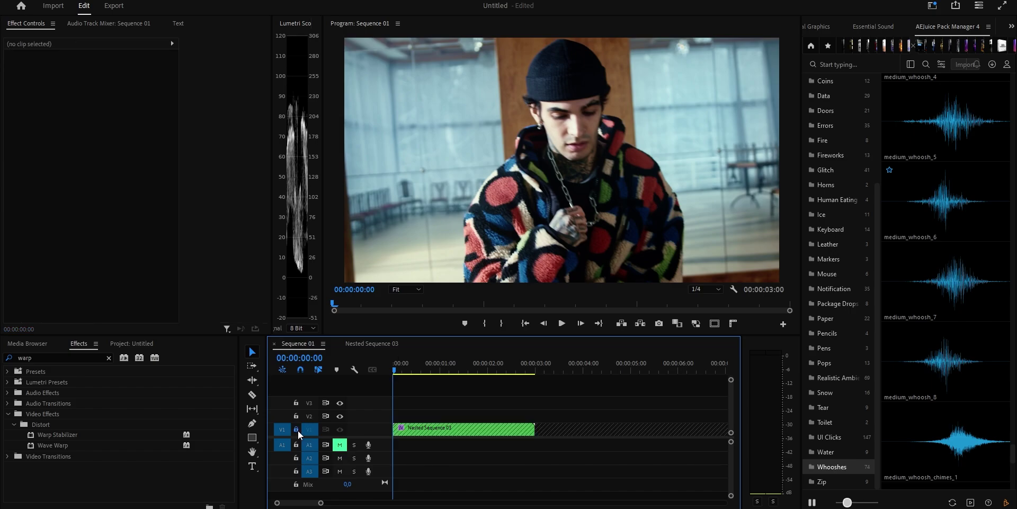
key("ctrl+v")
key("space")
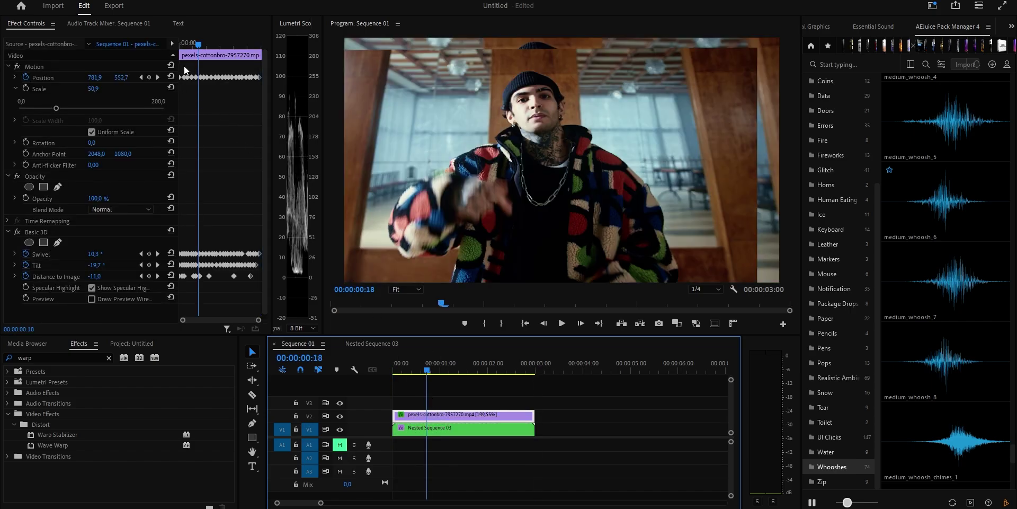
Step: Remove the Basic 3D shake from the pasted V2 clip and play both layers
left_click(184, 69)
key("Home")
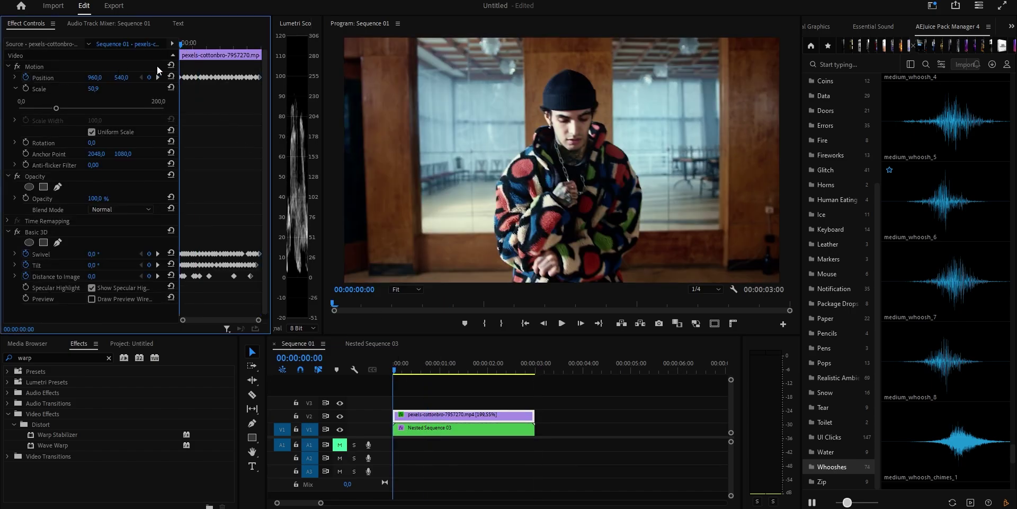
left_click(43, 233)
left_click(414, 373)
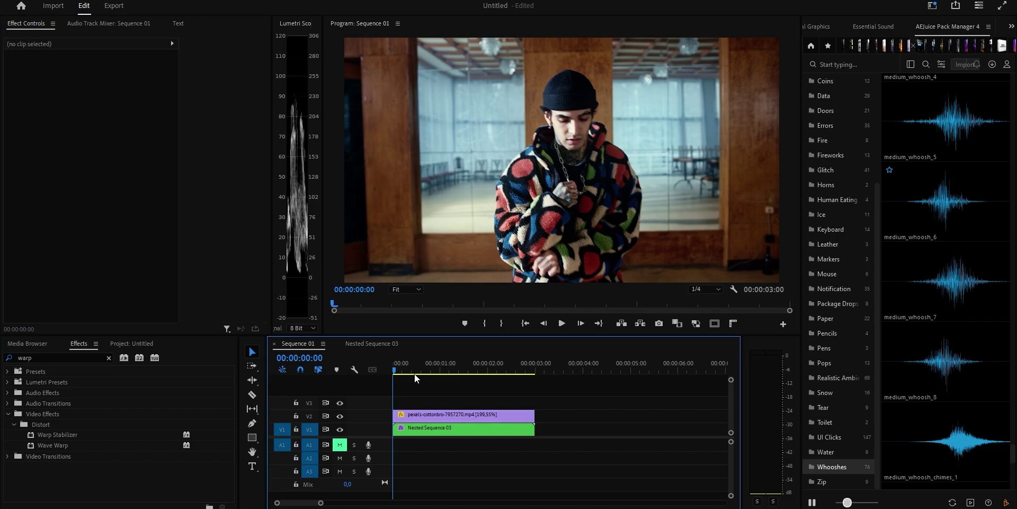
key("space")
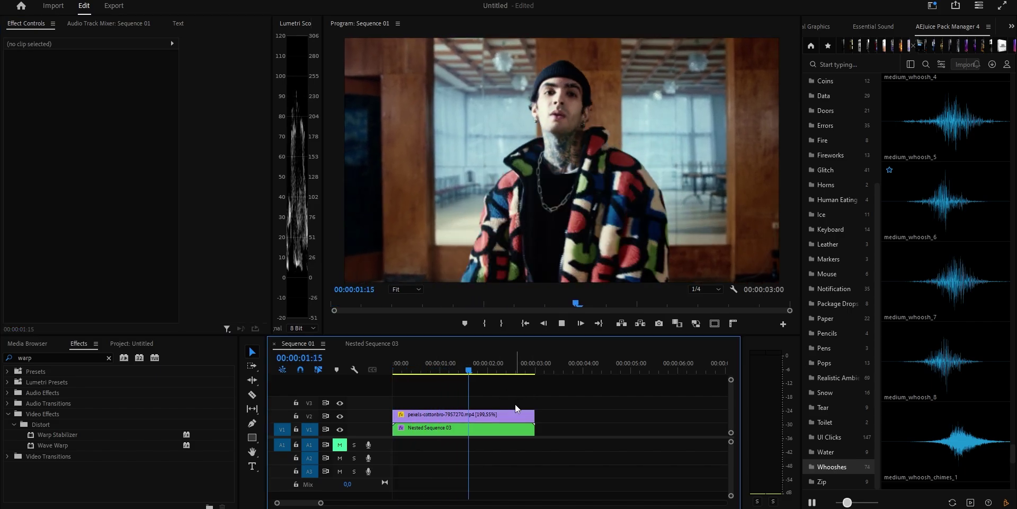
Step: Preview the sequence with V2 hidden, then re-enable V2 and select the pexels clip
left_click(524, 426)
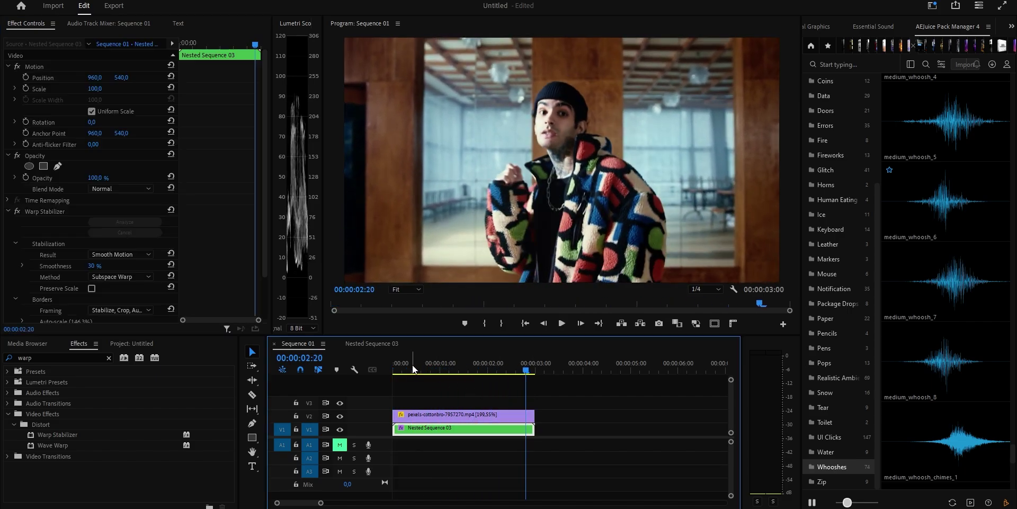
key("Home")
left_click(340, 416)
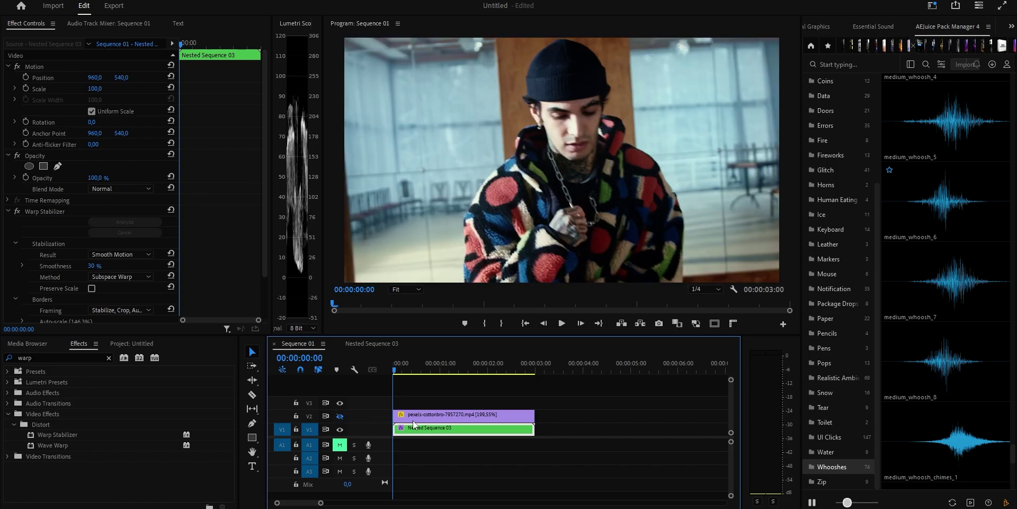
key("space")
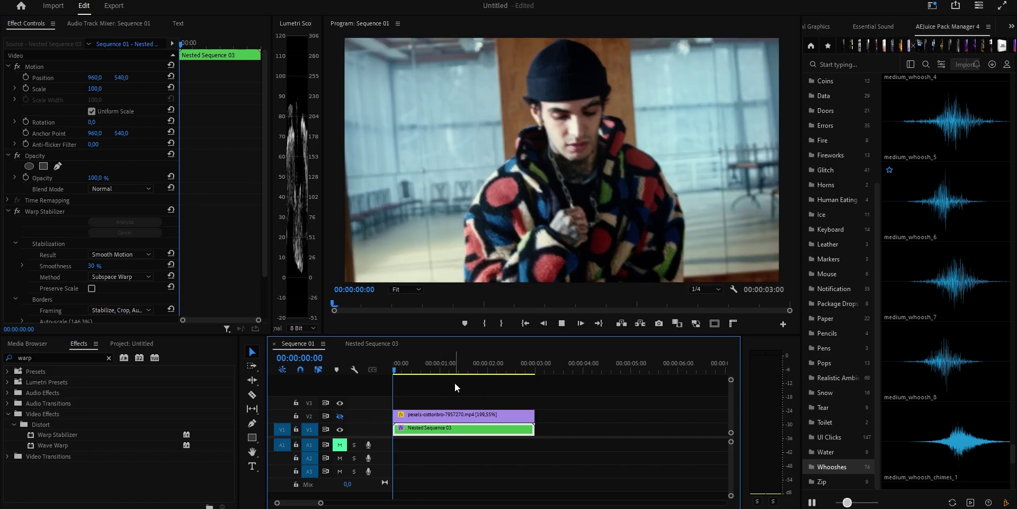
key("space")
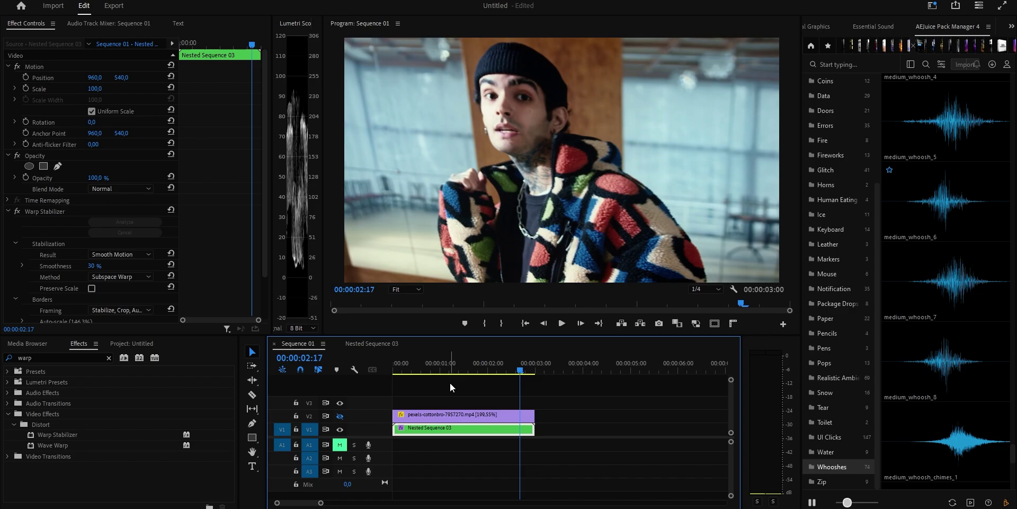
left_click(339, 416)
left_click(341, 416)
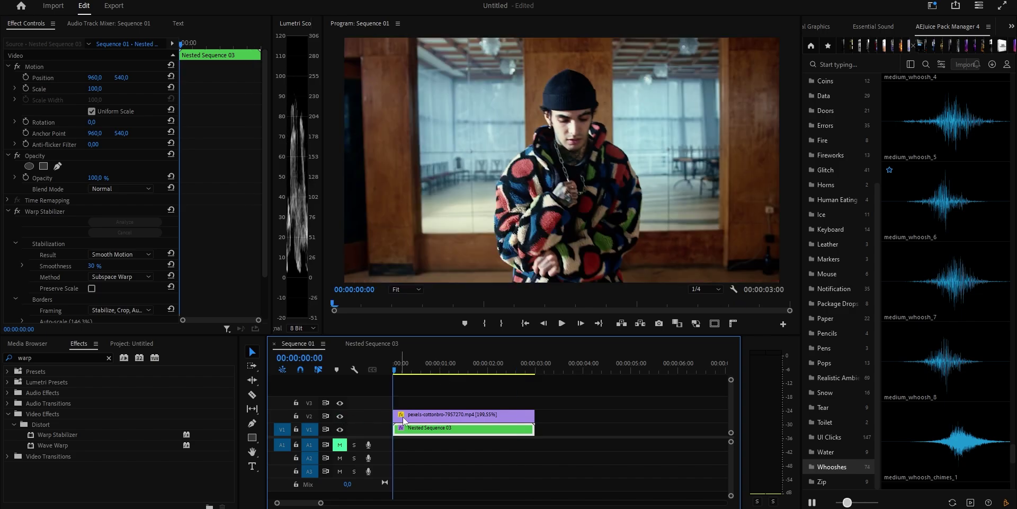
left_click(407, 415)
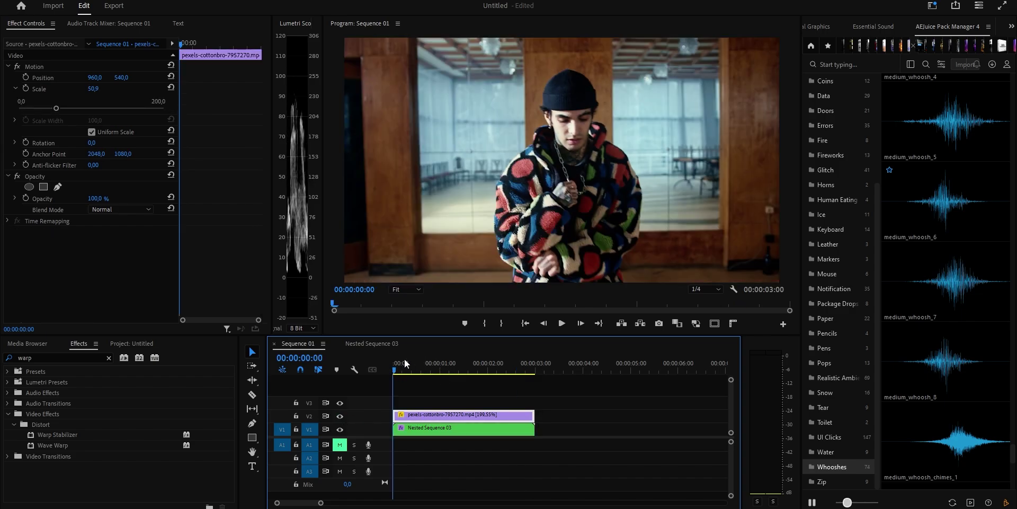
Step: Start a pen Opacity mask on the pexels clip at 25% zoom and trace up the man's left side
left_click(58, 186)
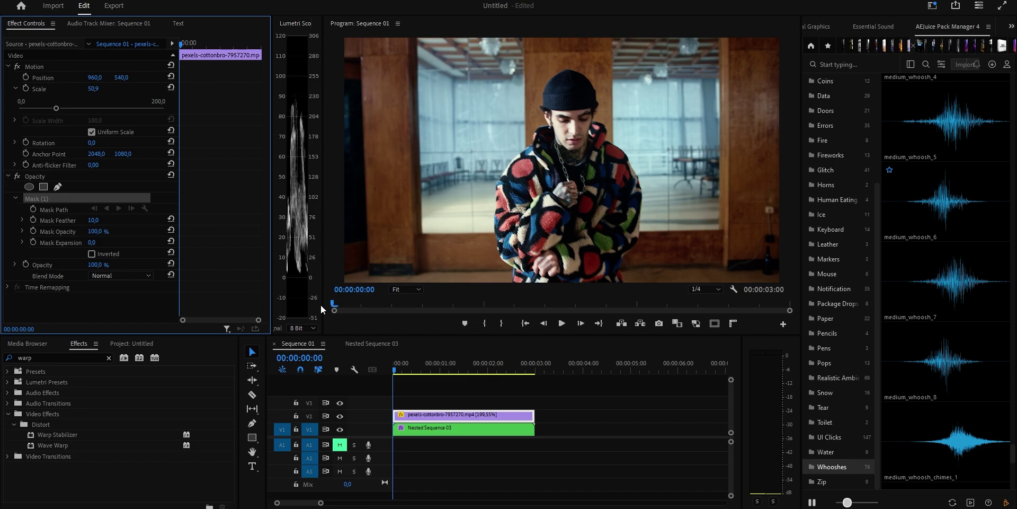
left_click(405, 289)
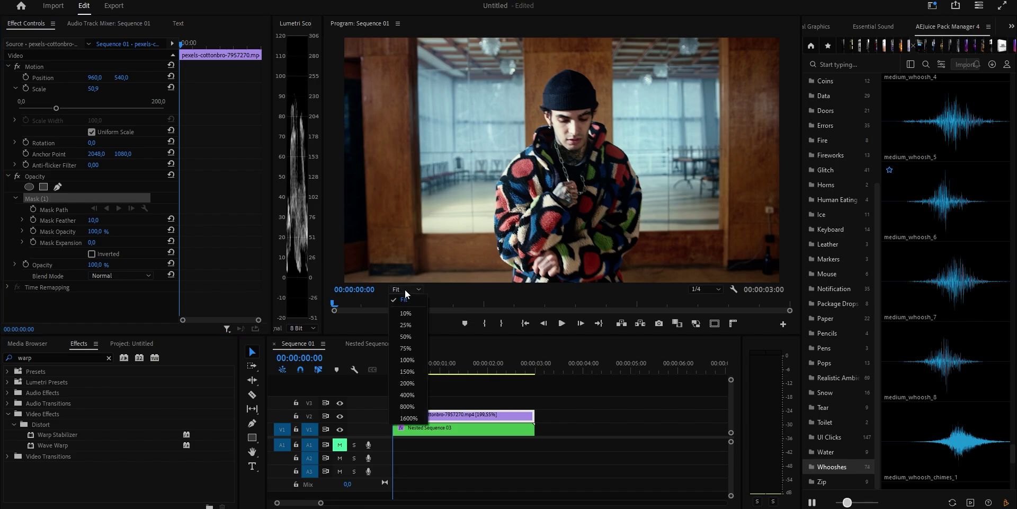
left_click(406, 325)
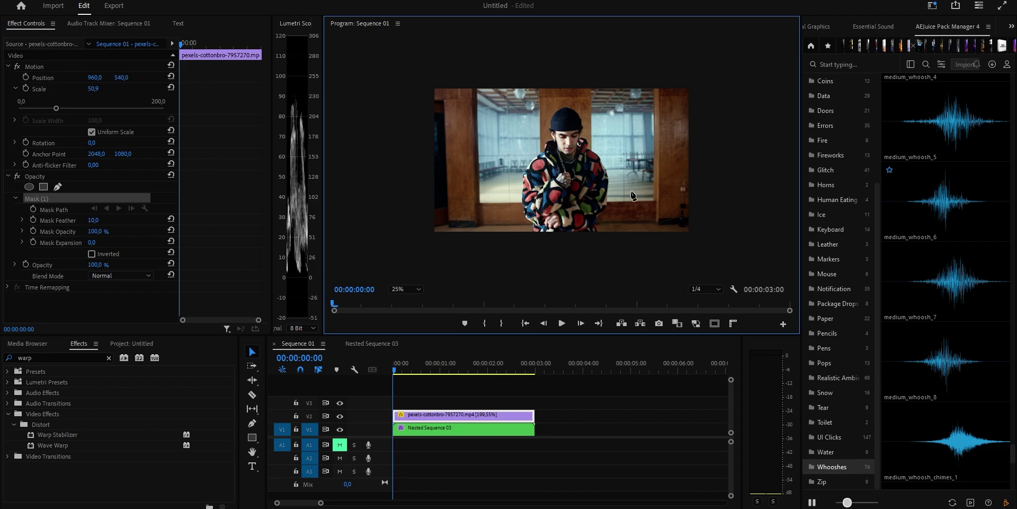
left_click(531, 264)
left_click(532, 223)
left_click(524, 214)
left_click(522, 168)
left_click(539, 152)
left_click(547, 141)
Step: Trace the mask over the beanie and down his right side, close it, and hide V1
left_click(554, 111)
left_click(571, 108)
left_click(583, 122)
left_click(605, 167)
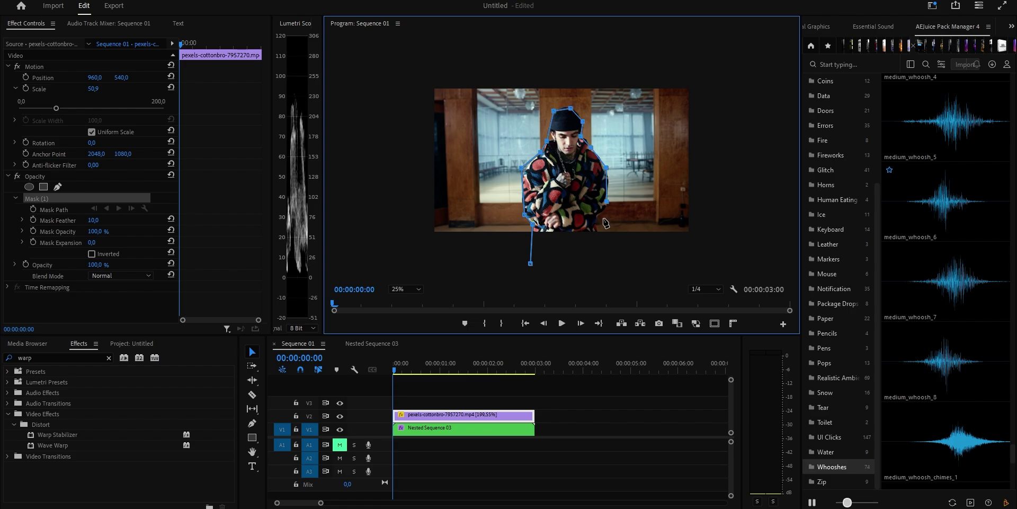
left_click(598, 221)
left_click(606, 247)
left_click(530, 263)
left_click(340, 430)
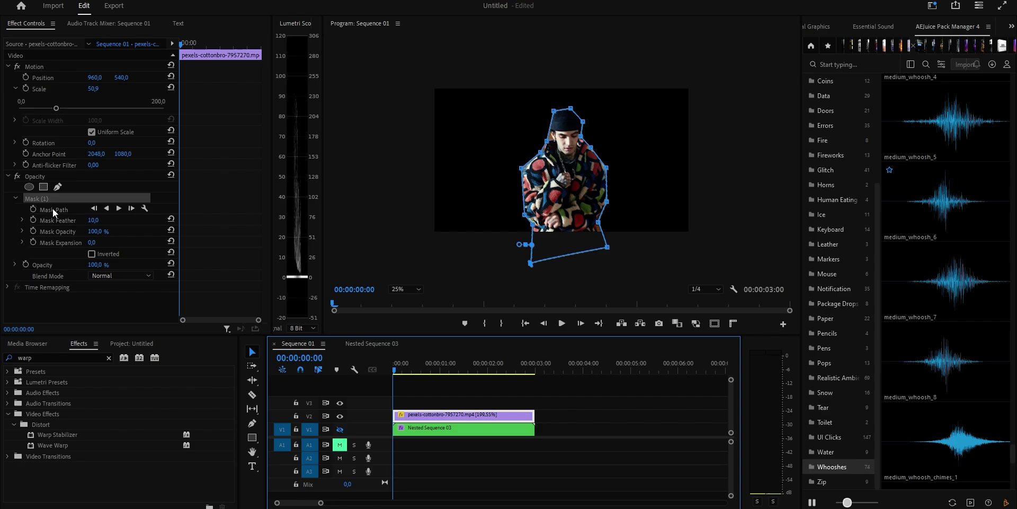
Step: Set a Mask Path keyframe at the start and reshape the mask to fit the man at frame 5
left_click(33, 209)
left_click(318, 344)
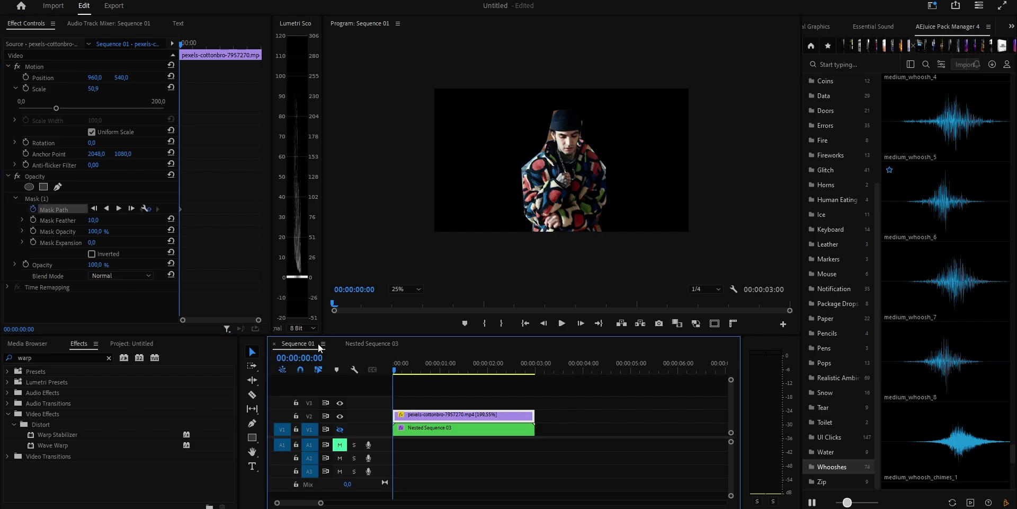
left_click(46, 198)
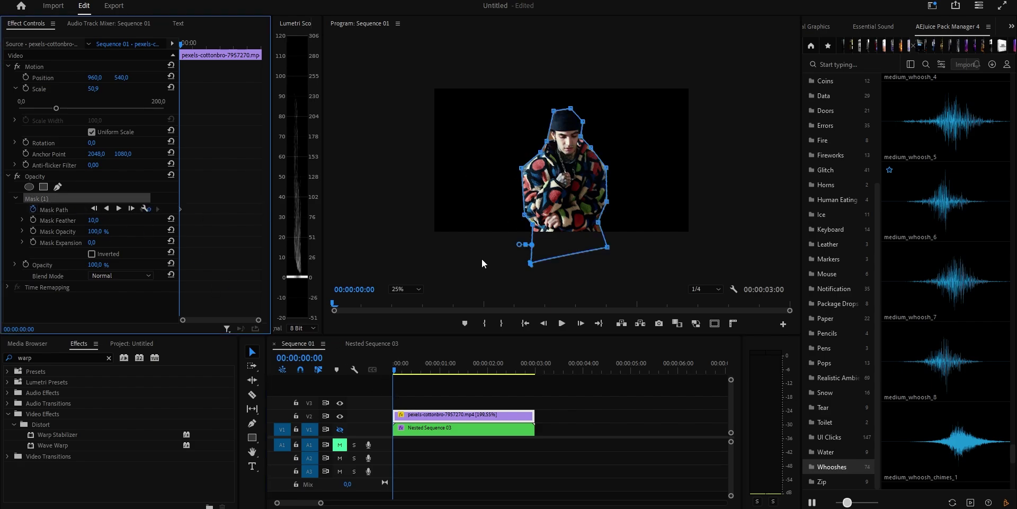
left_click_drag(395, 369, 401, 370)
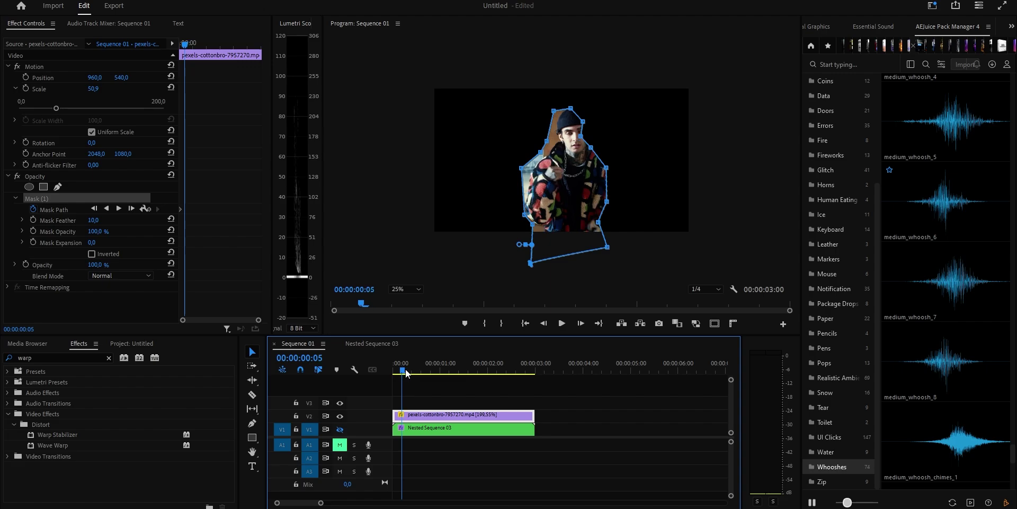
mouse_move(581, 138)
left_mouse_down()
mouse_move(607, 173)
mouse_move(619, 168)
left_mouse_up()
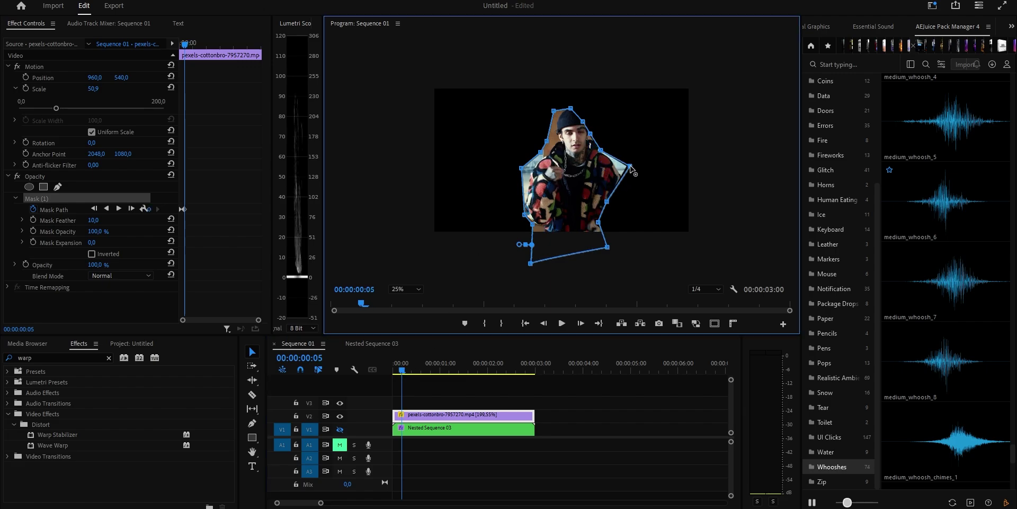
mouse_move(607, 201)
left_mouse_down()
mouse_move(625, 204)
mouse_move(603, 222)
mouse_move(614, 236)
left_mouse_up()
mouse_move(521, 168)
left_mouse_down()
mouse_move(531, 175)
mouse_move(540, 157)
left_mouse_up()
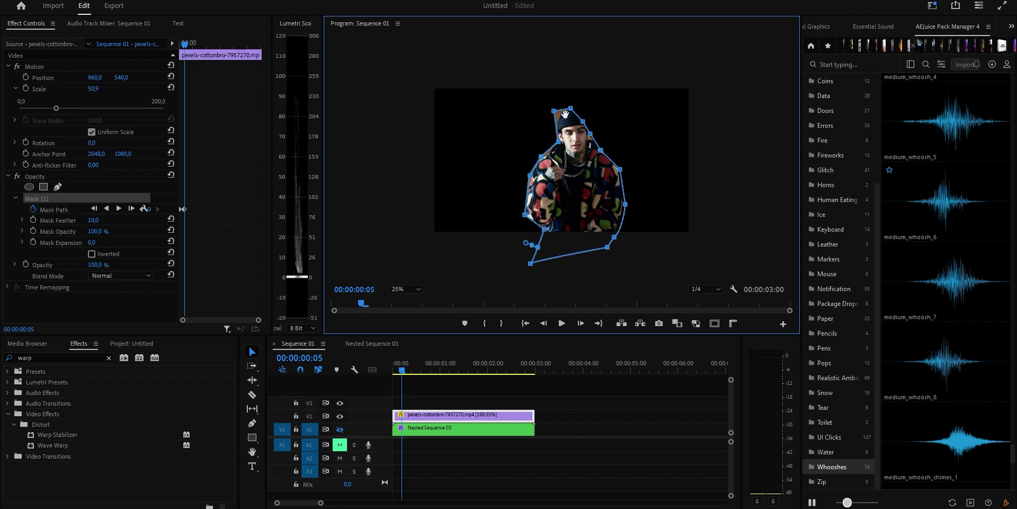
Step: Track the mask forward through the clip and return to 00:00:00:00
left_click(412, 369)
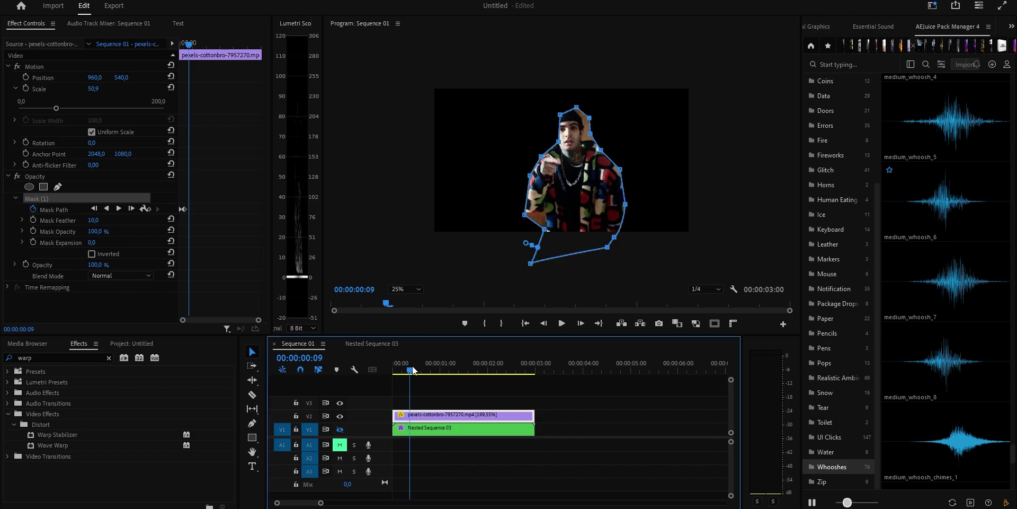
left_click(562, 143)
key("ctrl+t")
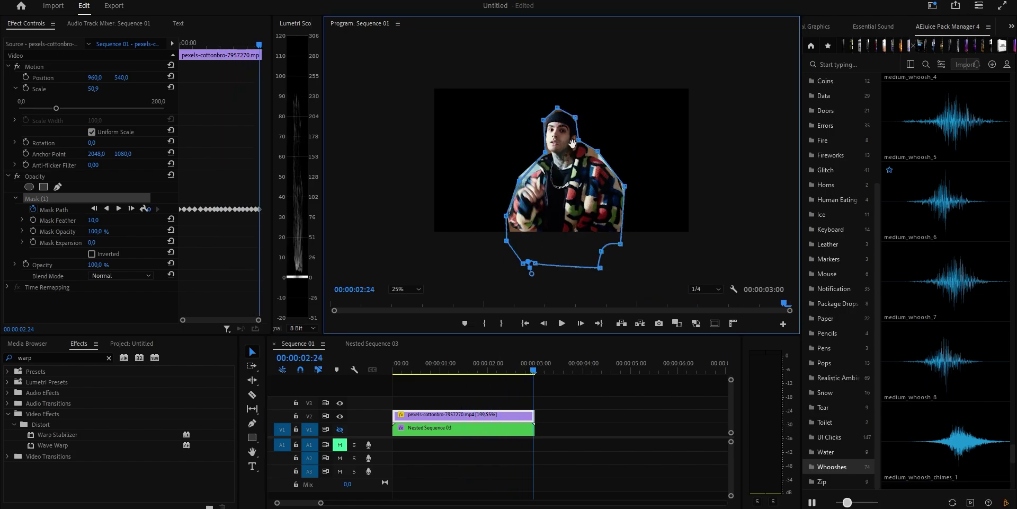
left_click(395, 365)
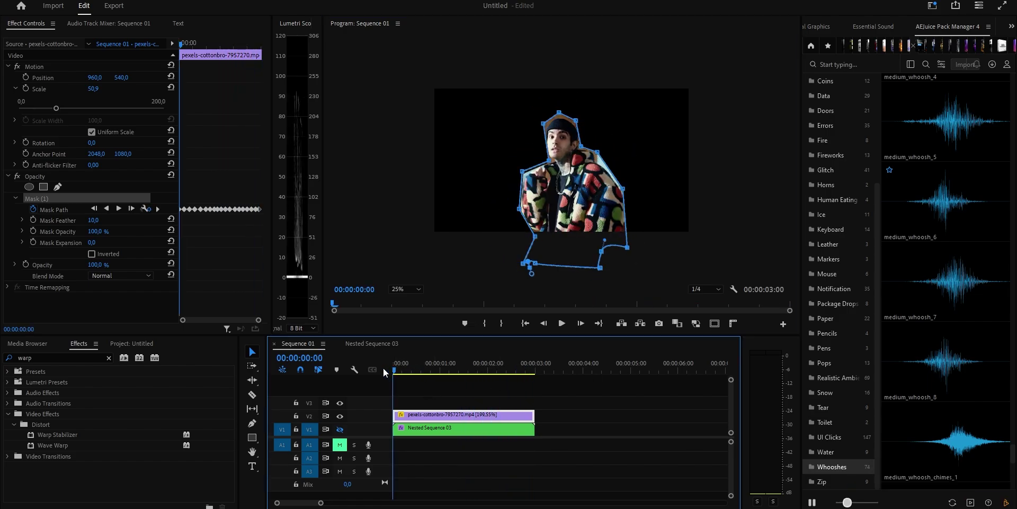
Step: Deselect the clip and play back the masked cut-out without the mask outline
left_click(435, 388)
key("space")
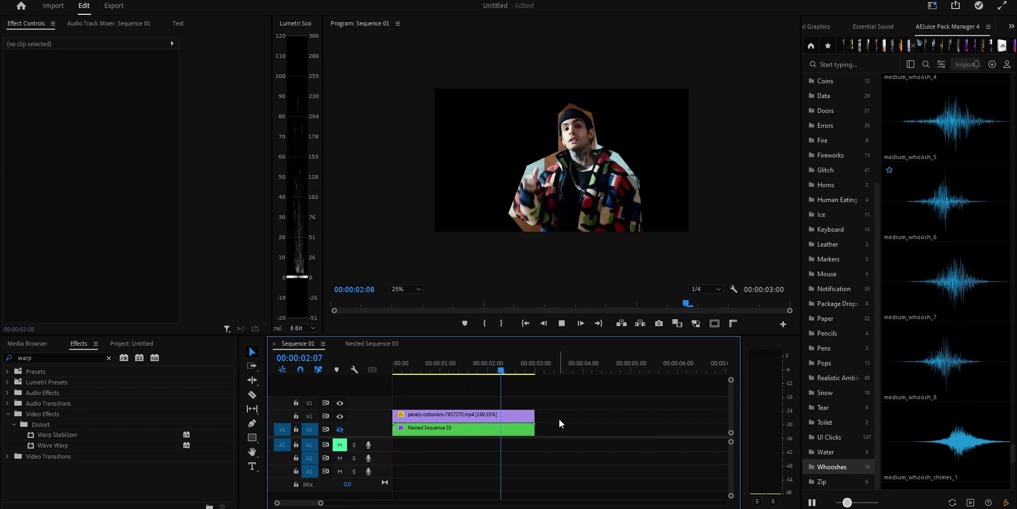
key("space")
Step: Raise the V2 clip's Mask Feather to 166 and replay from the start to check the edge
left_click(527, 415)
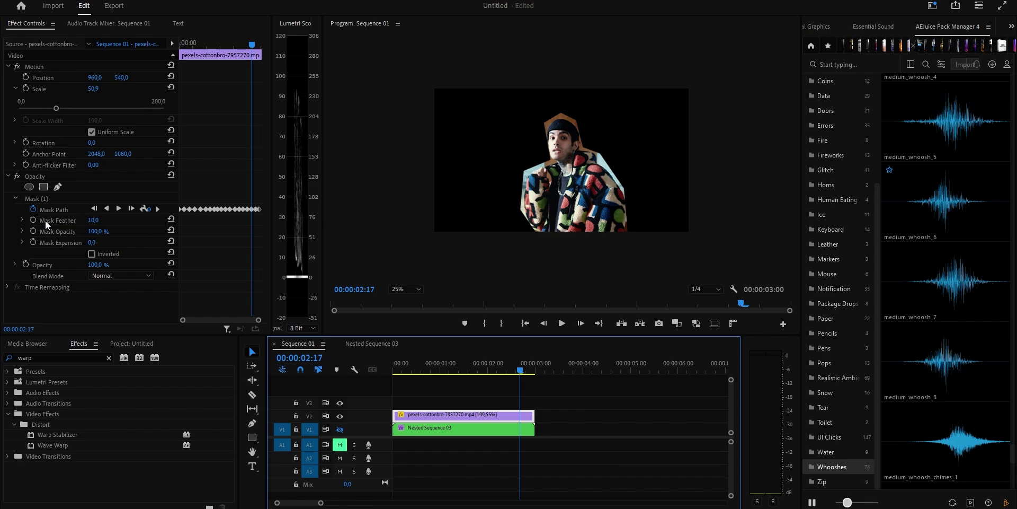
left_click(91, 220)
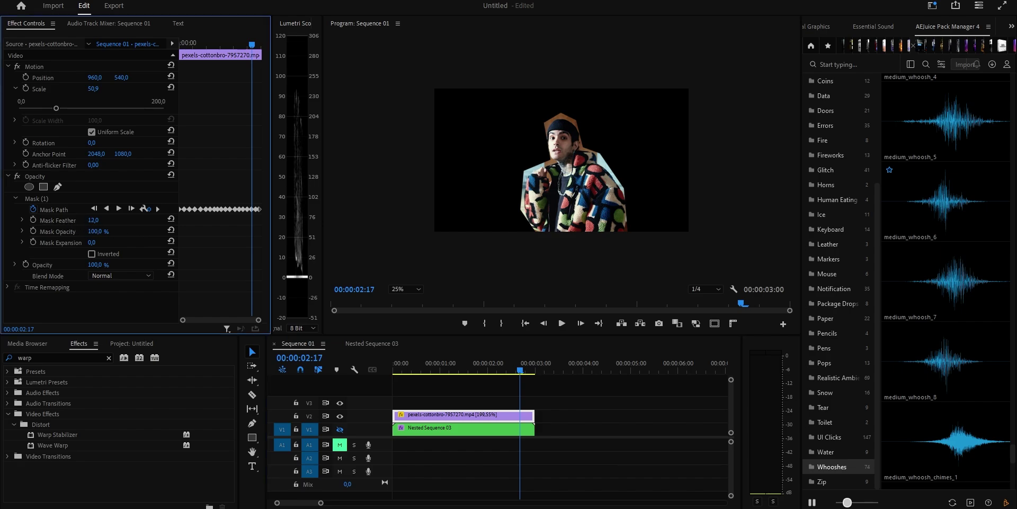
left_click_drag(93, 220, 141, 220)
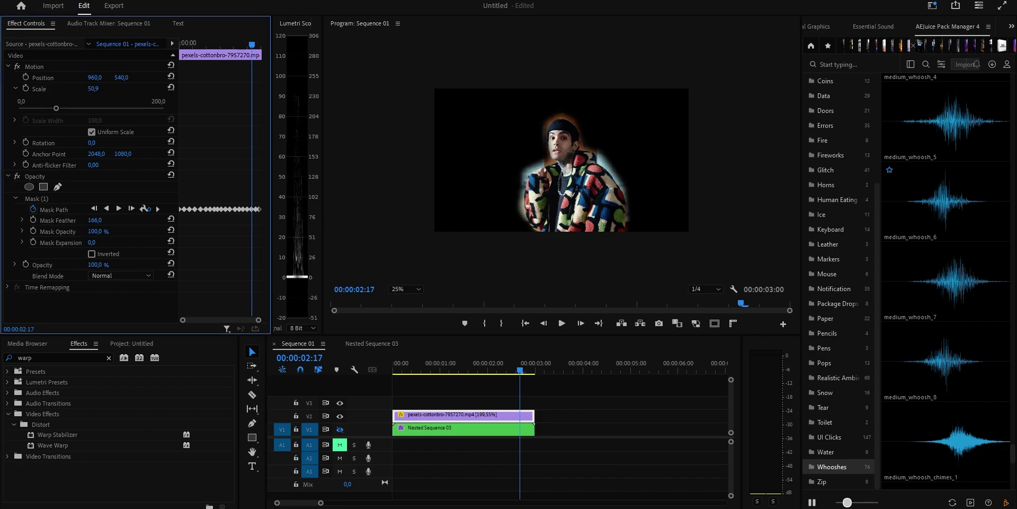
left_click(408, 365)
key("space")
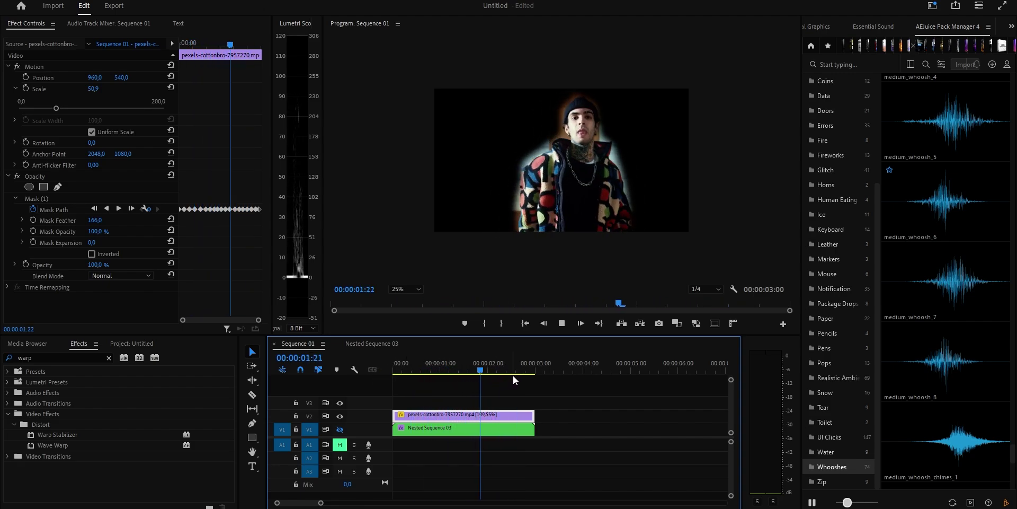
left_click(398, 364)
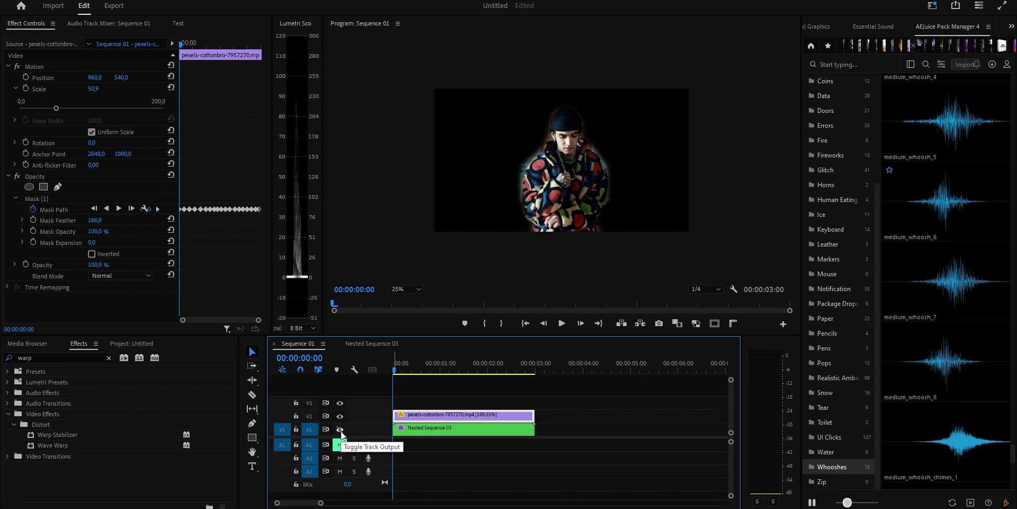
Step: Turn the V1 background track's output back on and play the sequence from the start
left_click(340, 429)
key("space")
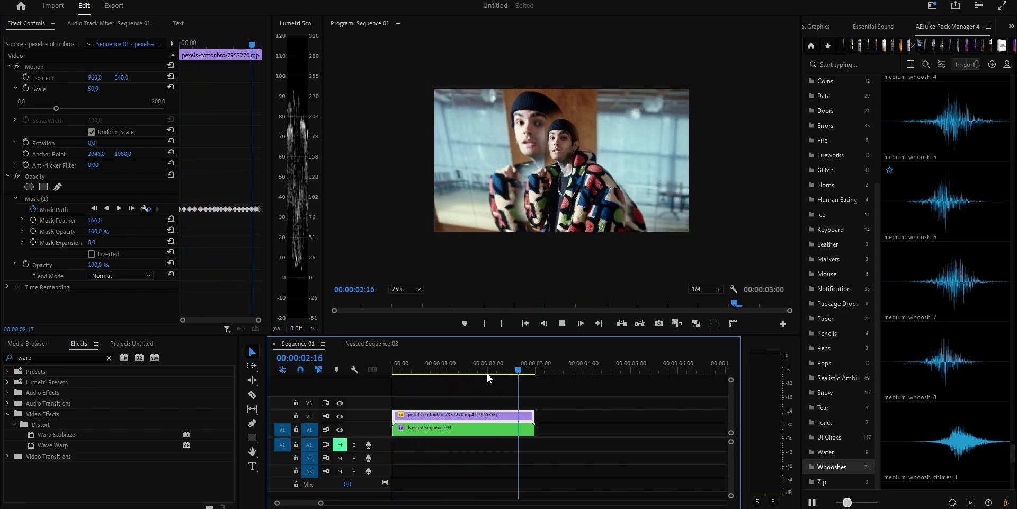
key("Home")
Step: Enlarge the subject to Scale 74.2 and keyframe a shaking Position run from frame 00:00:00:05
left_click_drag(56, 108, 70, 108)
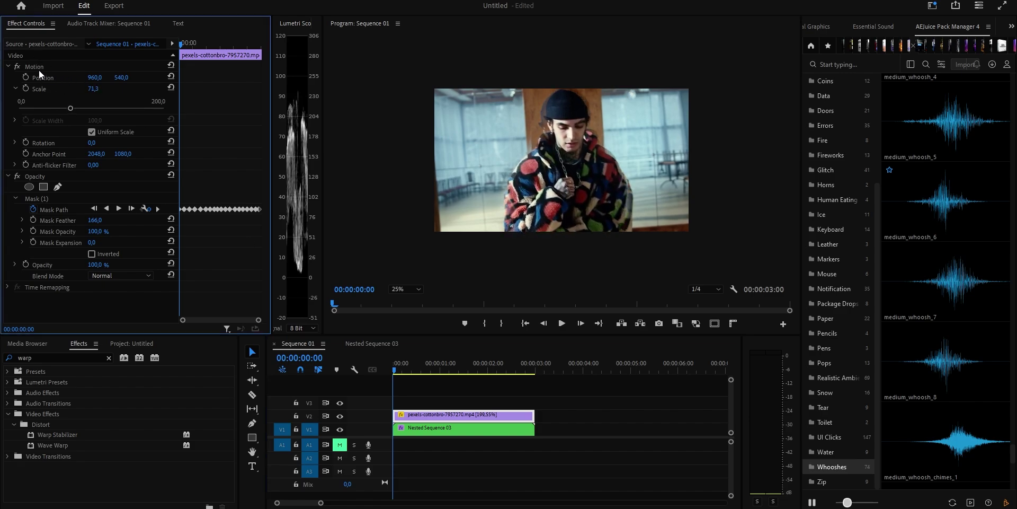
left_click(52, 69)
left_click_drag(516, 139, 567, 148)
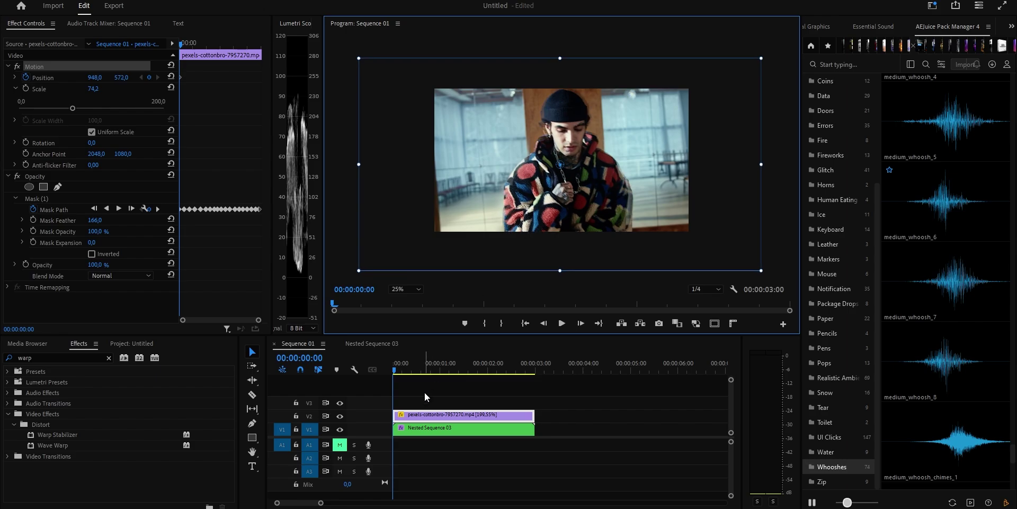
left_click(402, 367)
left_click_drag(628, 185, 566, 218)
left_click(433, 364)
key("space")
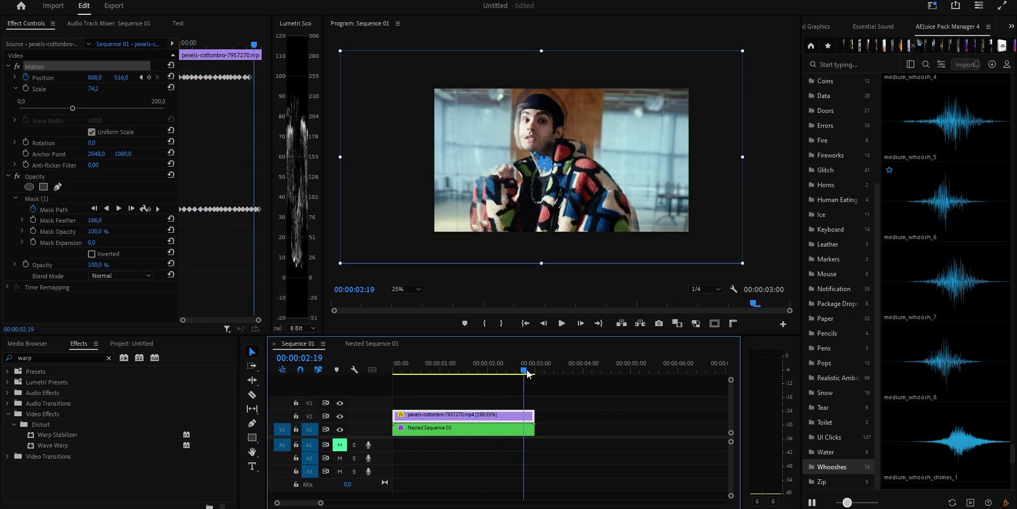
Step: Keyframe the subject's Scale from 74.2 up to 80.7 at frame 00:00:00:14
left_click(25, 89)
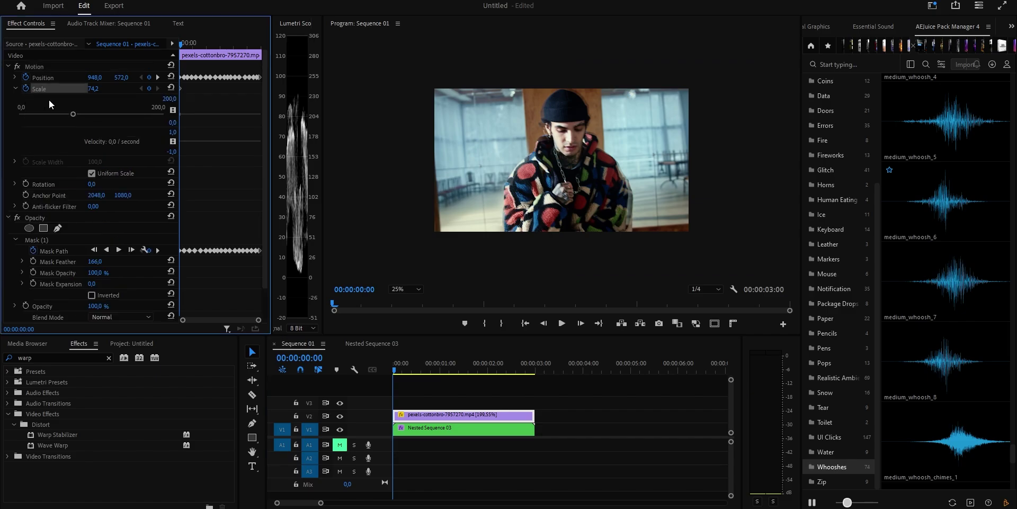
left_click_drag(395, 367, 419, 370)
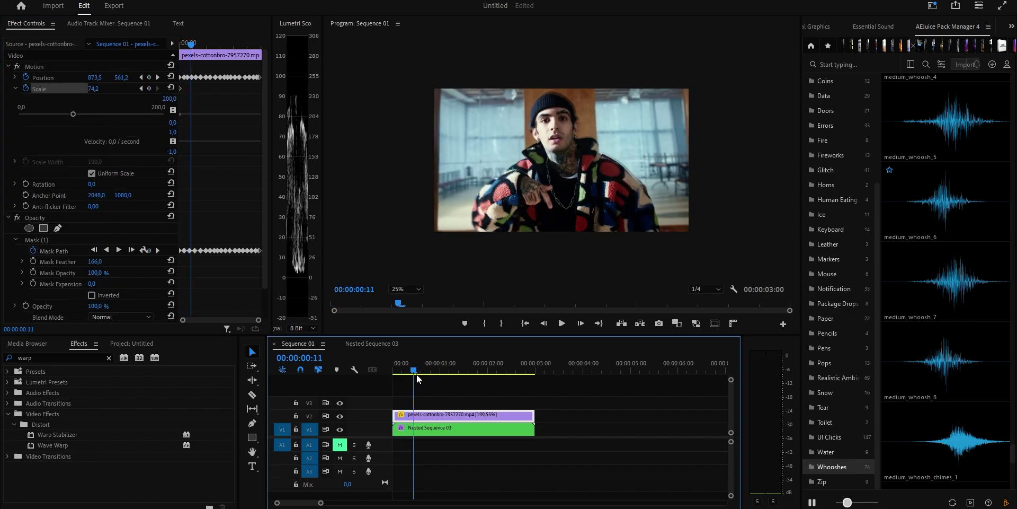
left_click(612, 208)
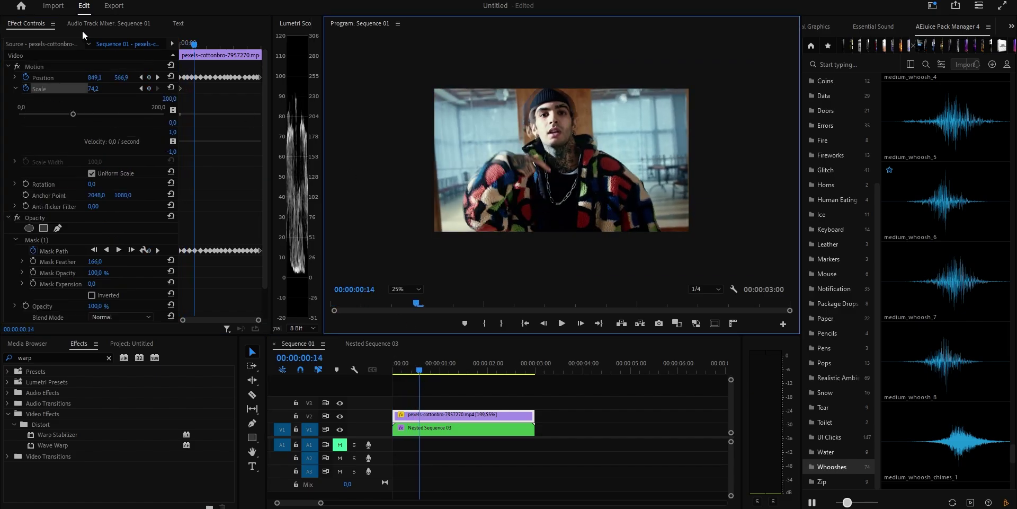
left_click_drag(73, 113, 77, 113)
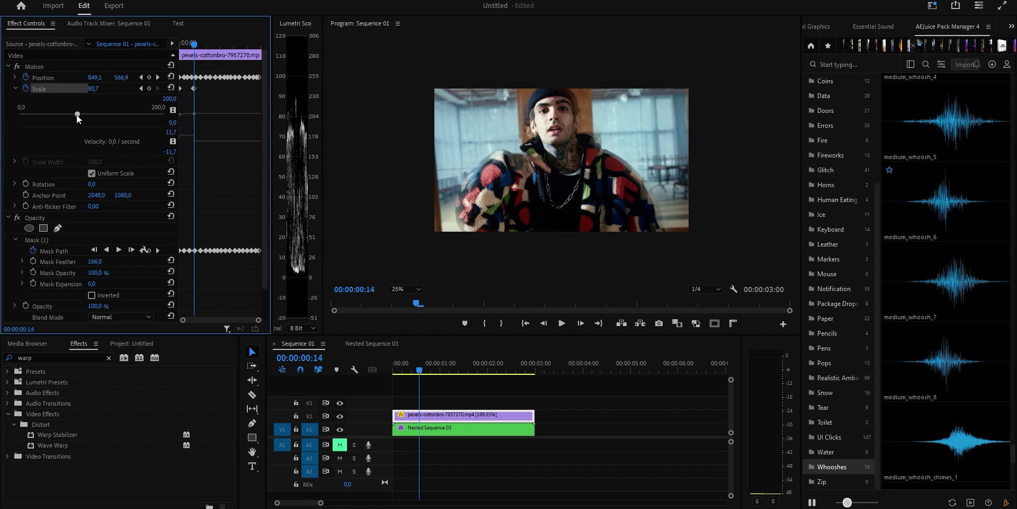
left_click(41, 66)
left_click_drag(530, 369, 387, 391)
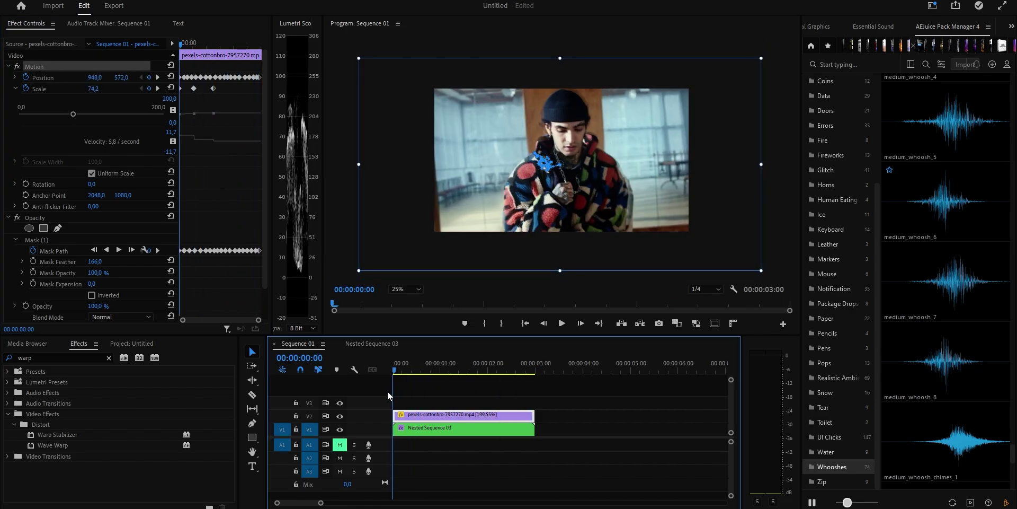
left_click(463, 392)
Step: Nest the masked subject clip into its own sequence
right_click(453, 415)
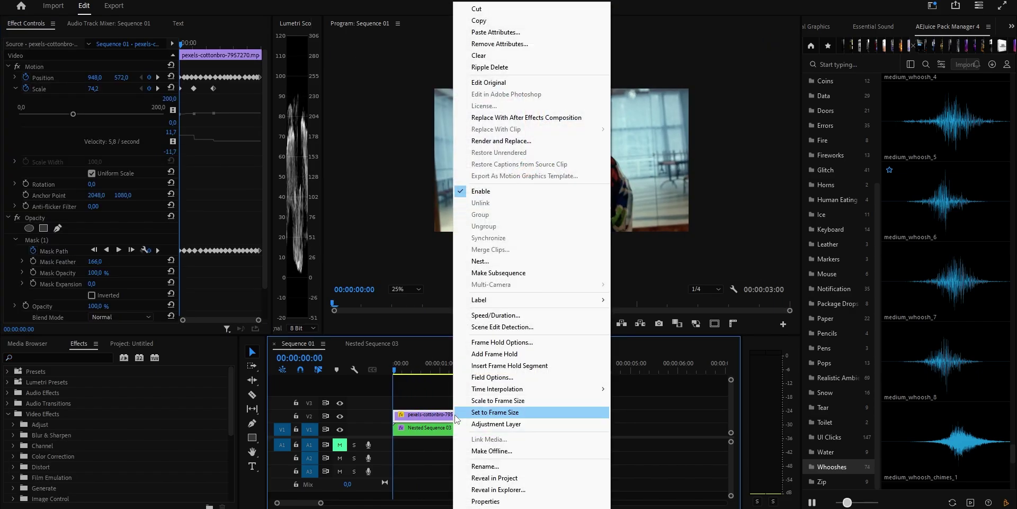
left_click(480, 261)
key("Return")
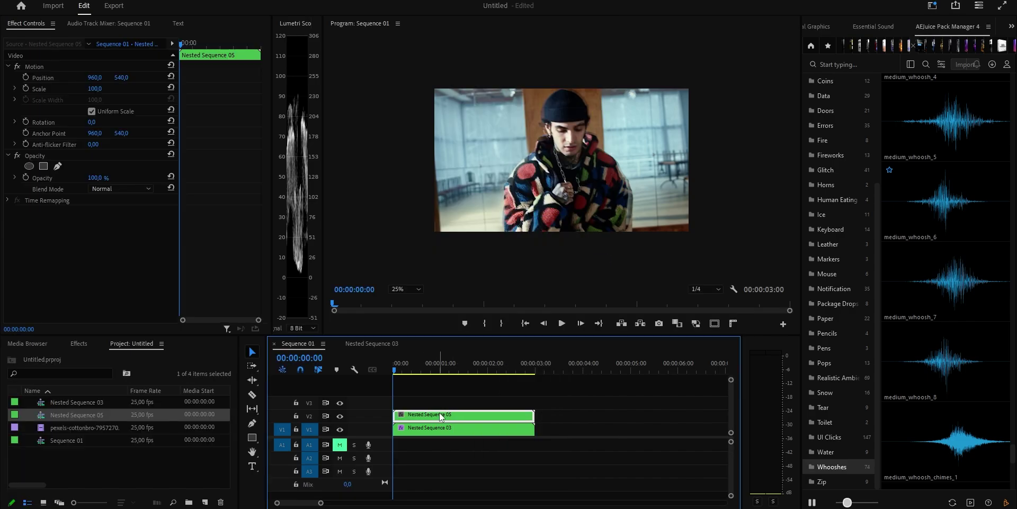
Step: Apply Drop Shadow to the nested subject and set its Opacity to 100%
left_click(79, 343)
type("drop")
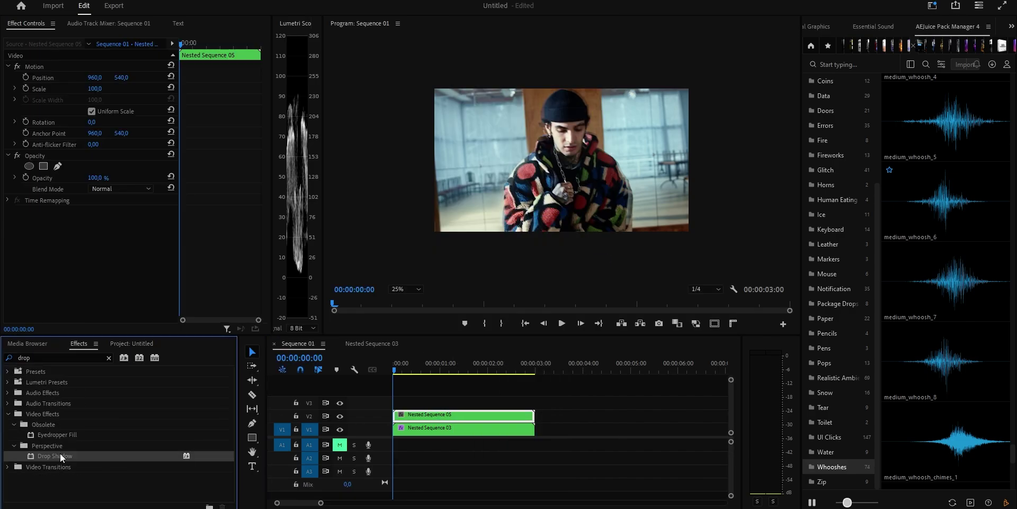
left_click_drag(55, 455, 451, 415)
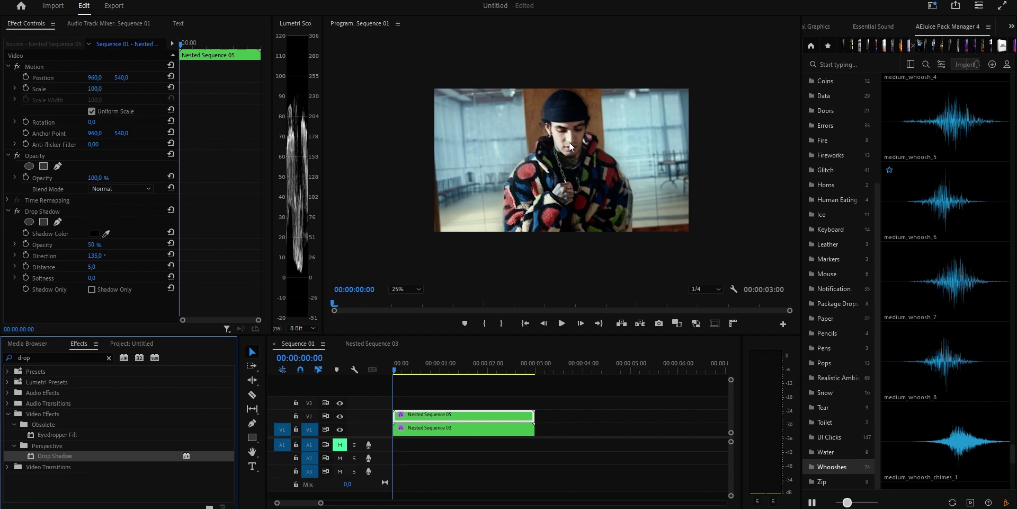
left_click(93, 245)
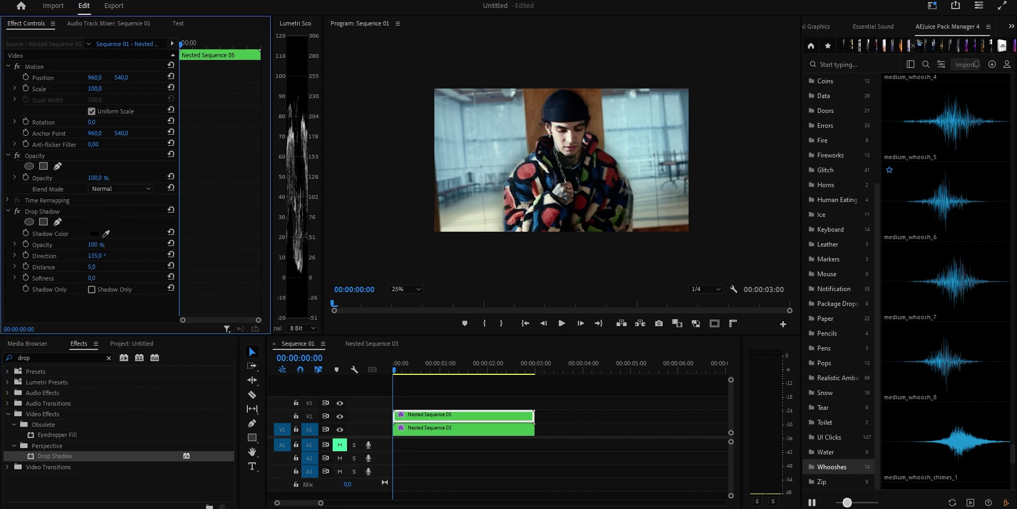
type("100")
key("Return")
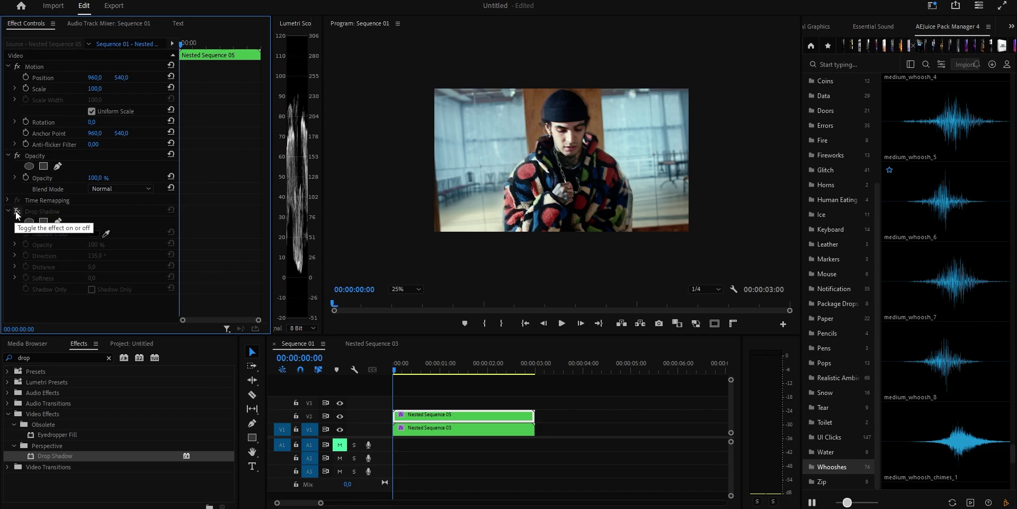
Step: Toggle the Drop Shadow off and on to compare, then set its Distance to 0
left_click(18, 212)
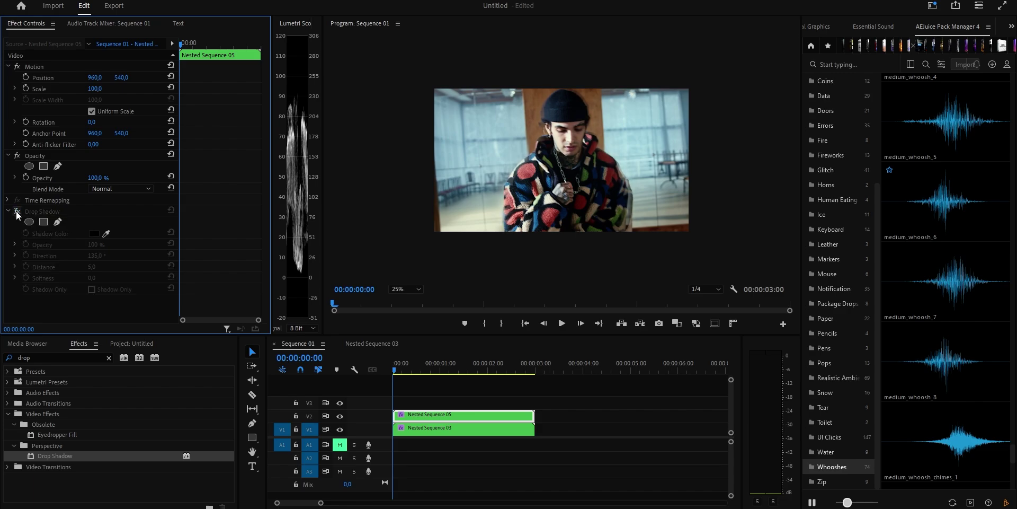
left_click(18, 212)
left_click(17, 212)
left_click(17, 211)
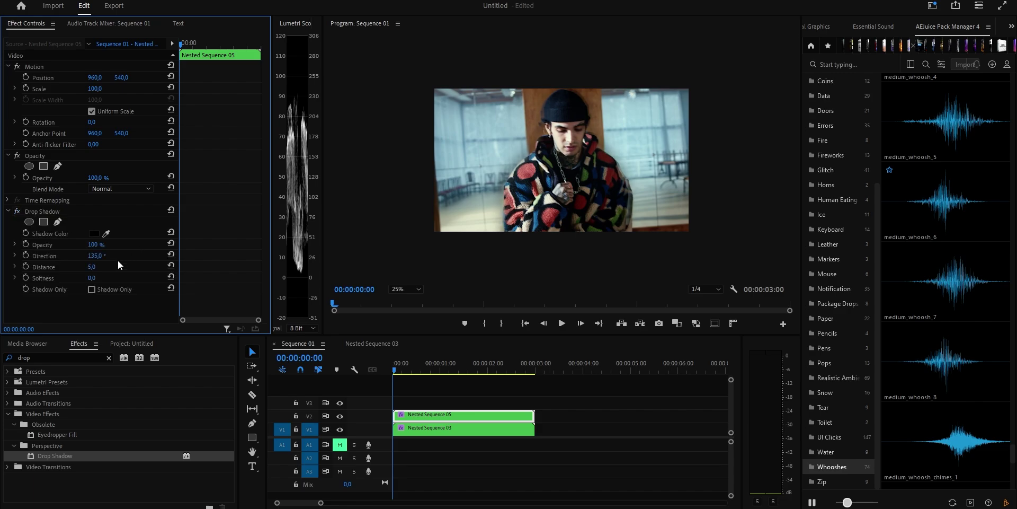
left_click_drag(91, 267, 204, 277)
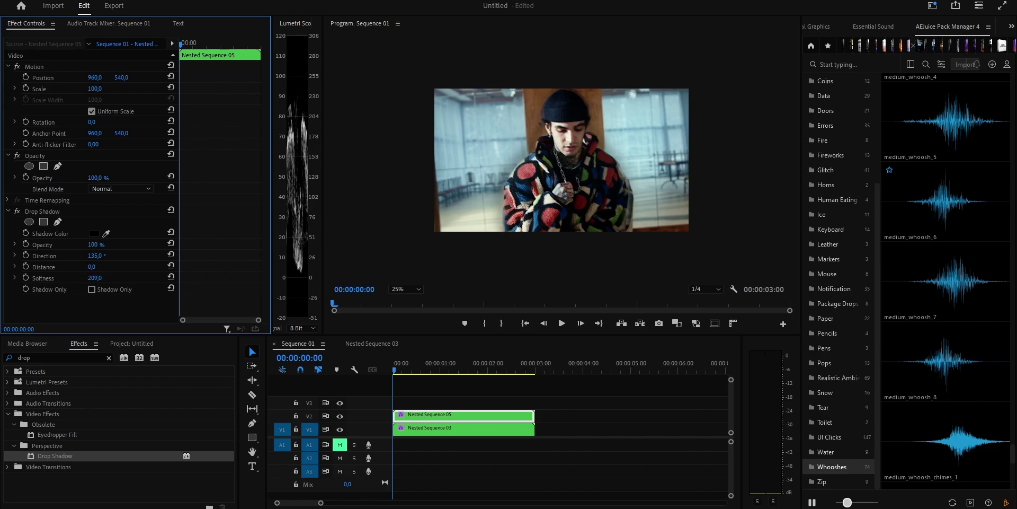
Step: Duplicate the Drop Shadow effect on the nested subject clip
left_click(59, 221)
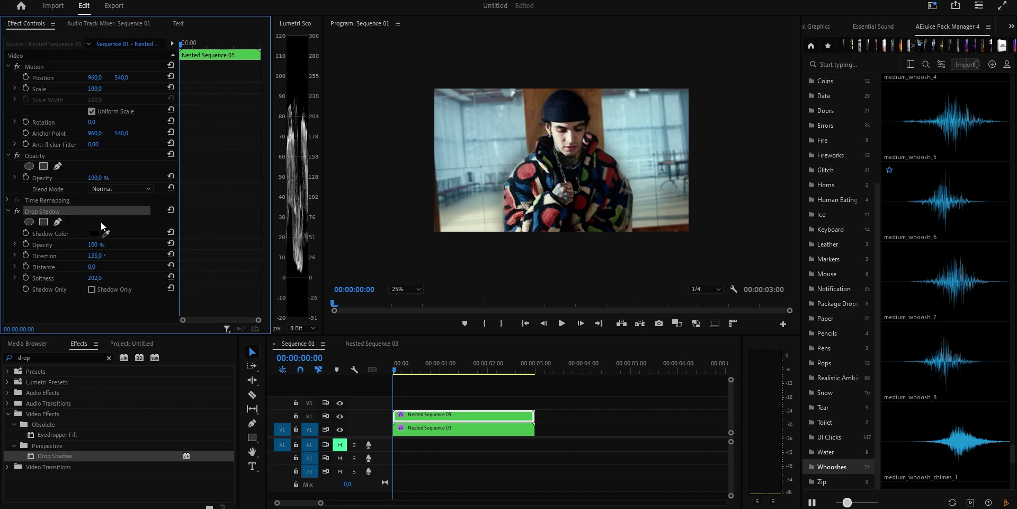
key("ctrl+v")
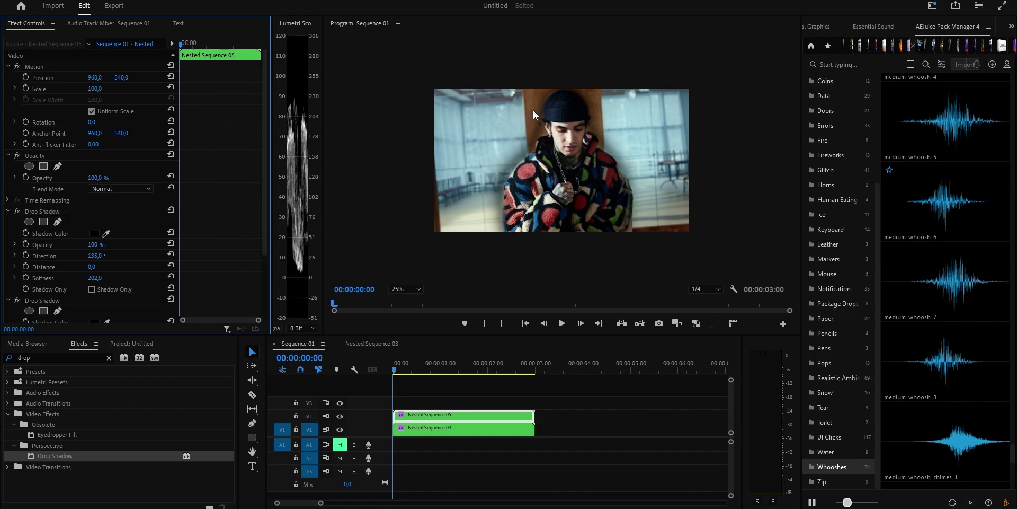
left_click(453, 427)
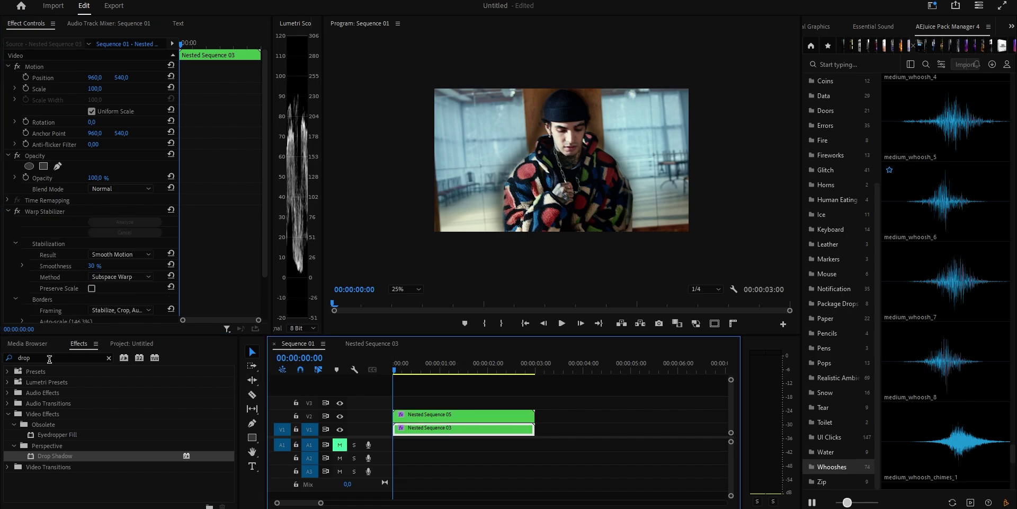
Step: Apply VR Glow from Immersive Video to the Nested Sequence 03 background clip
left_click(109, 357)
scroll(50, 383, "down", 2)
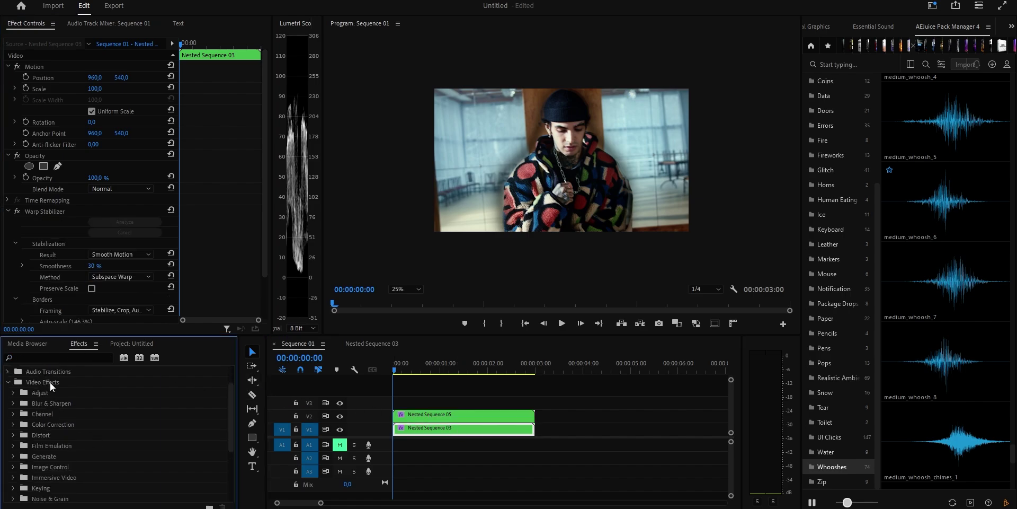
scroll(92, 411, "down", 2)
scroll(105, 418, "down", 2)
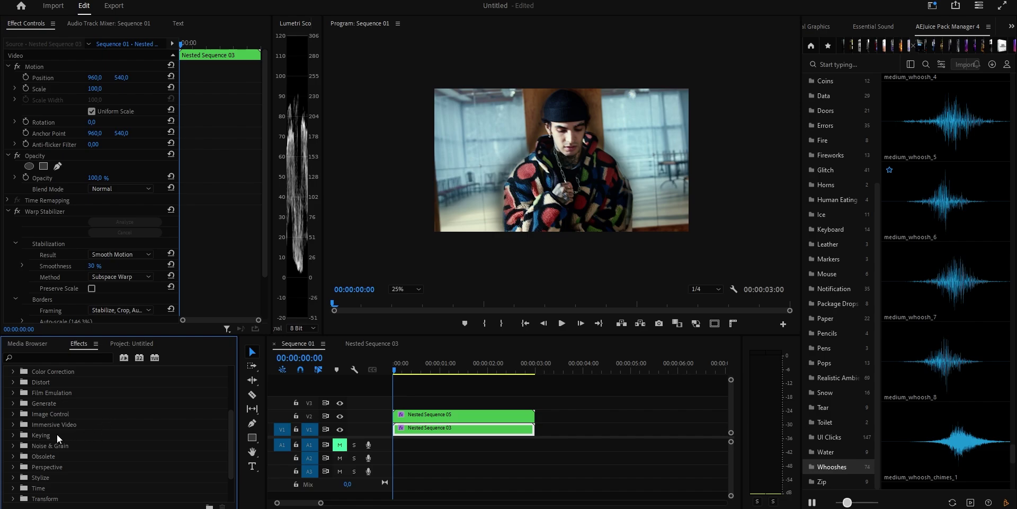
left_click(14, 425)
scroll(116, 441, "down", 2)
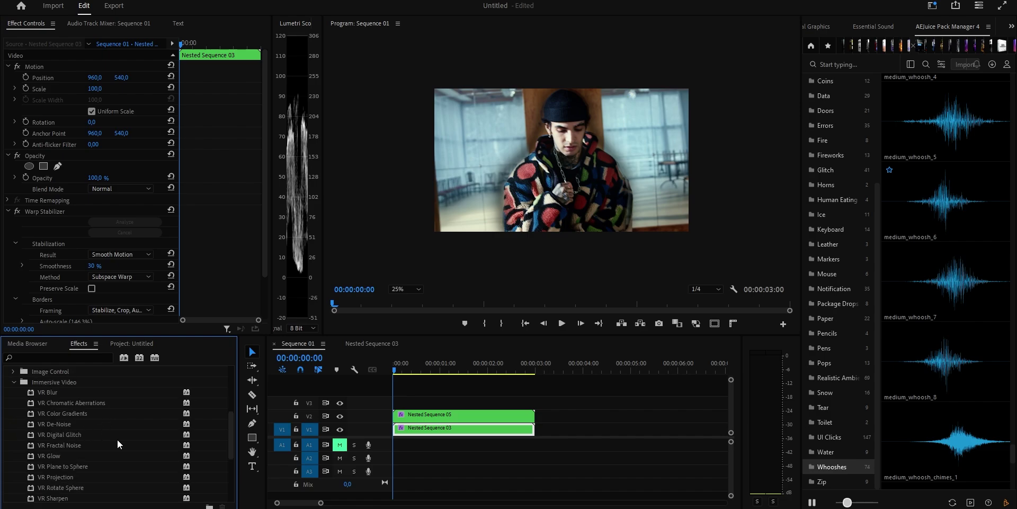
scroll(125, 438, "down", 1)
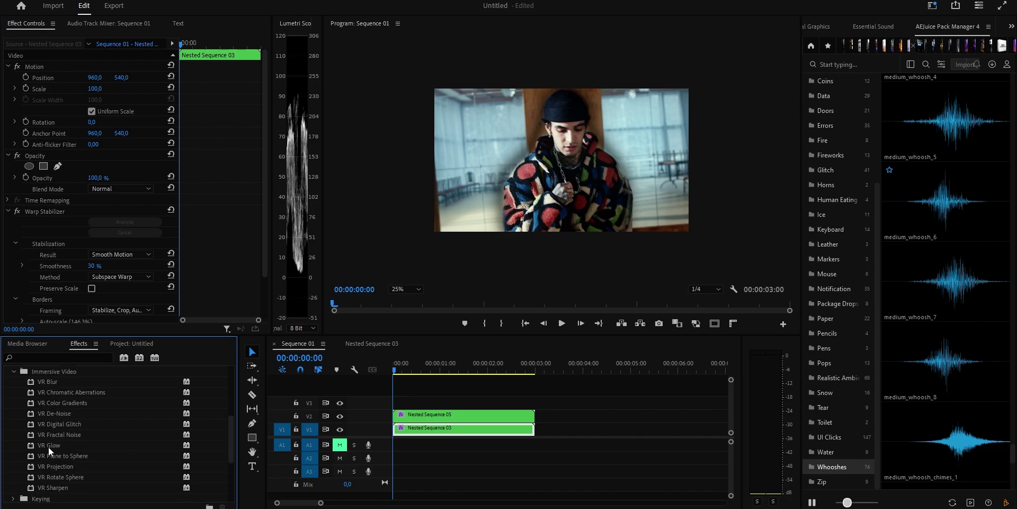
left_click_drag(49, 447, 441, 437)
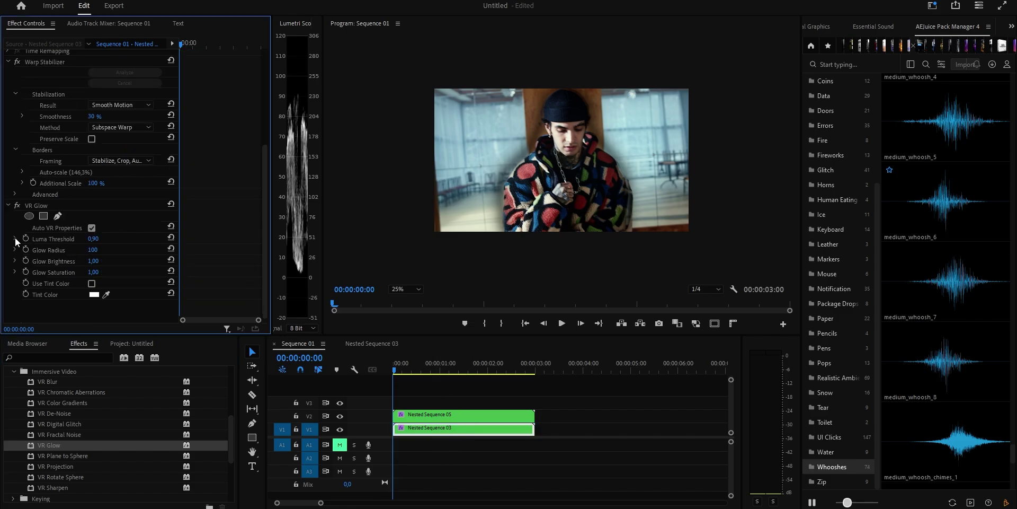
Step: Lower VR Glow's Luma Threshold to 0.75, adjust Glow Radius, and scrub to preview
left_click_drag(151, 258, 131, 266)
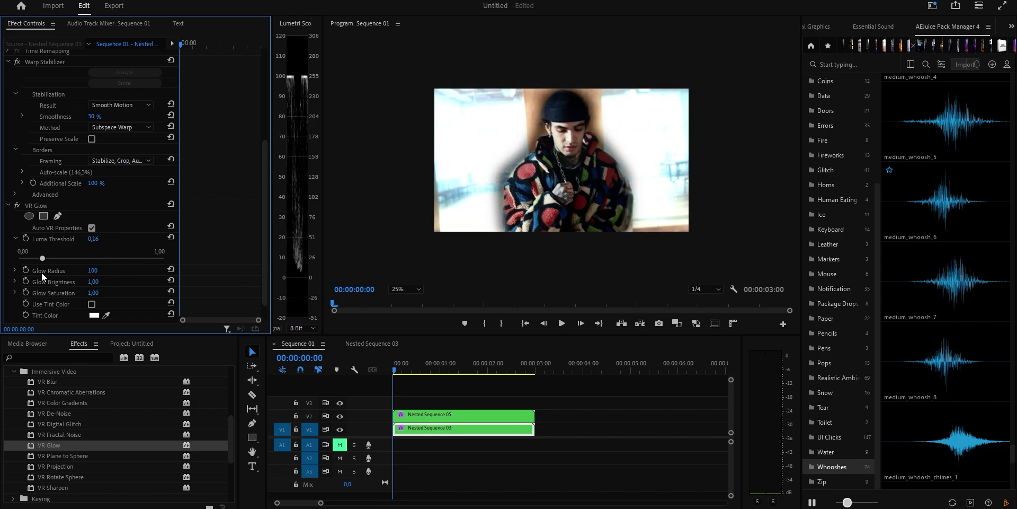
scroll(127, 272, "down", 1)
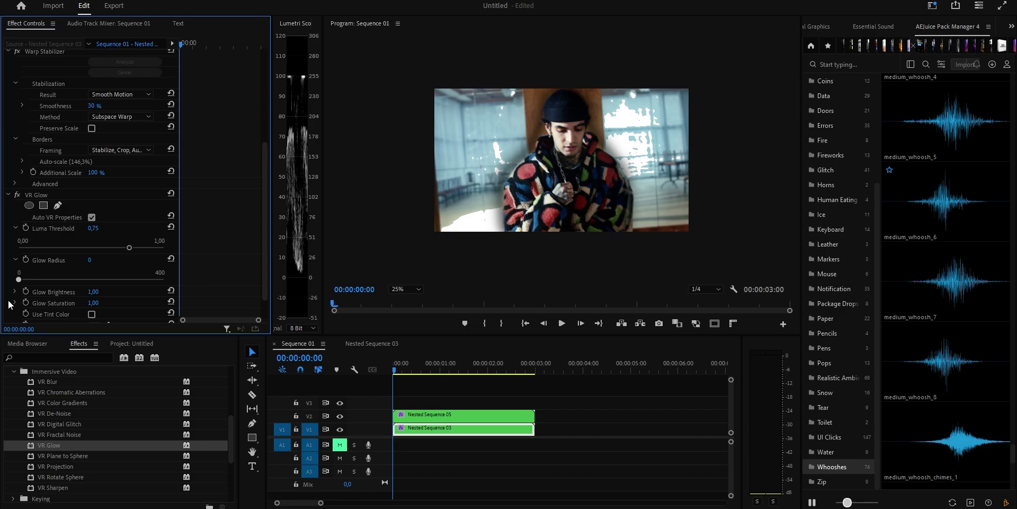
scroll(10, 303, "down", 3)
left_click(138, 248)
left_click_drag(419, 365, 434, 375)
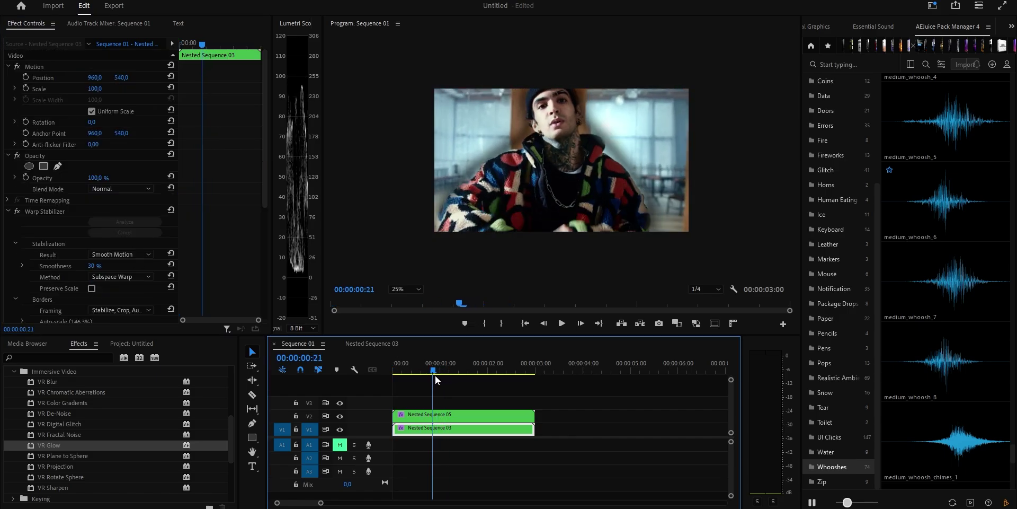
Step: Colour the first drop shadow red and the second yellow on Nested Sequence 05
left_click(447, 415)
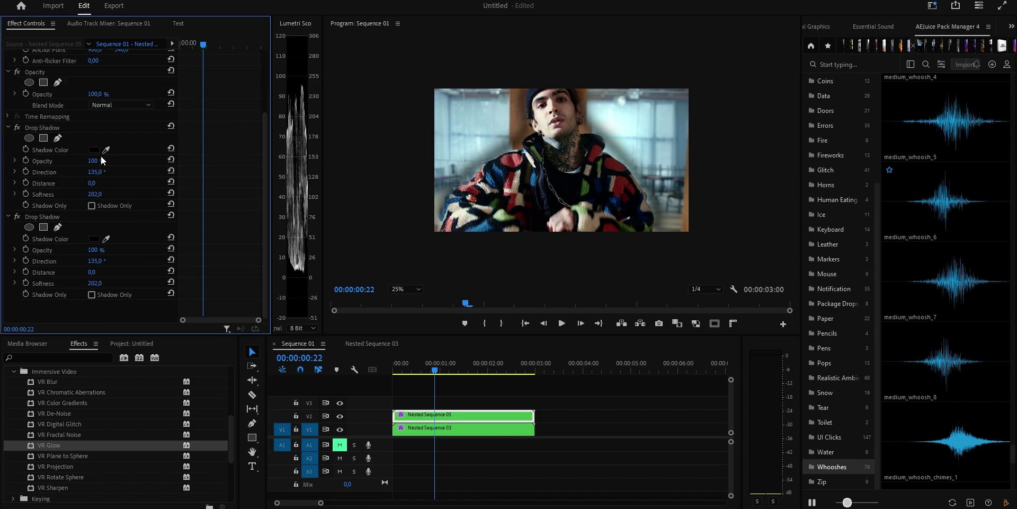
left_click(94, 150)
left_click_drag(449, 294, 515, 320)
left_click(616, 179)
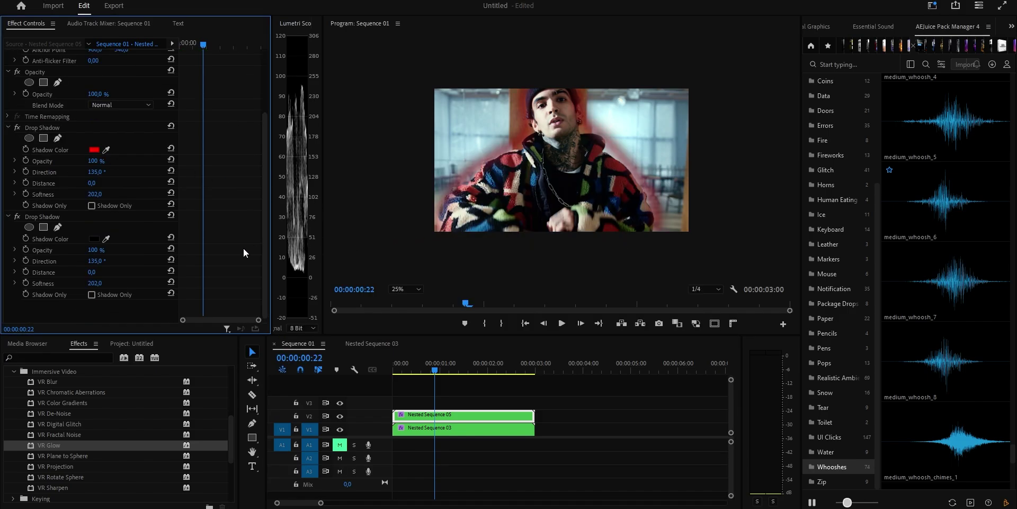
left_click(94, 239)
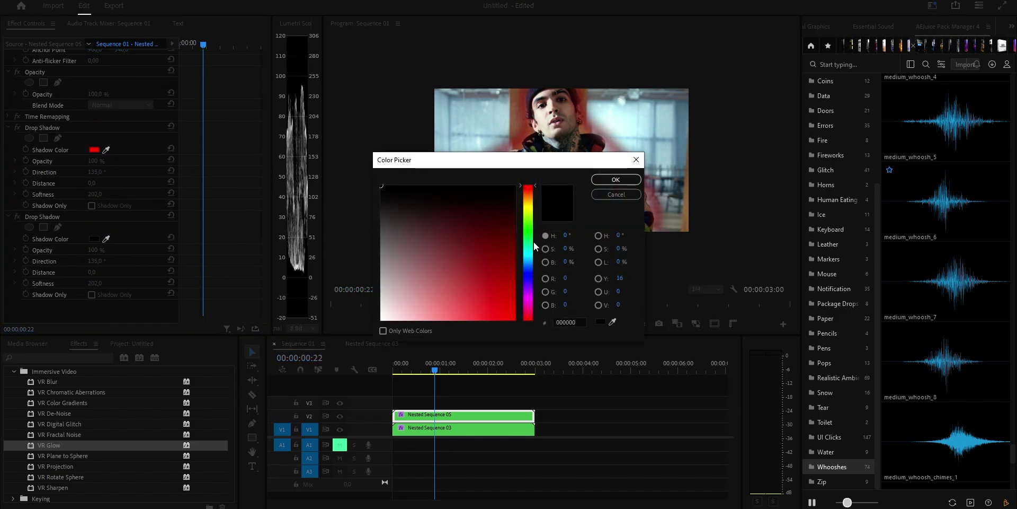
left_click(616, 180)
Step: Recolour the drop shadow to cyan in the Color Picker
left_click(94, 239)
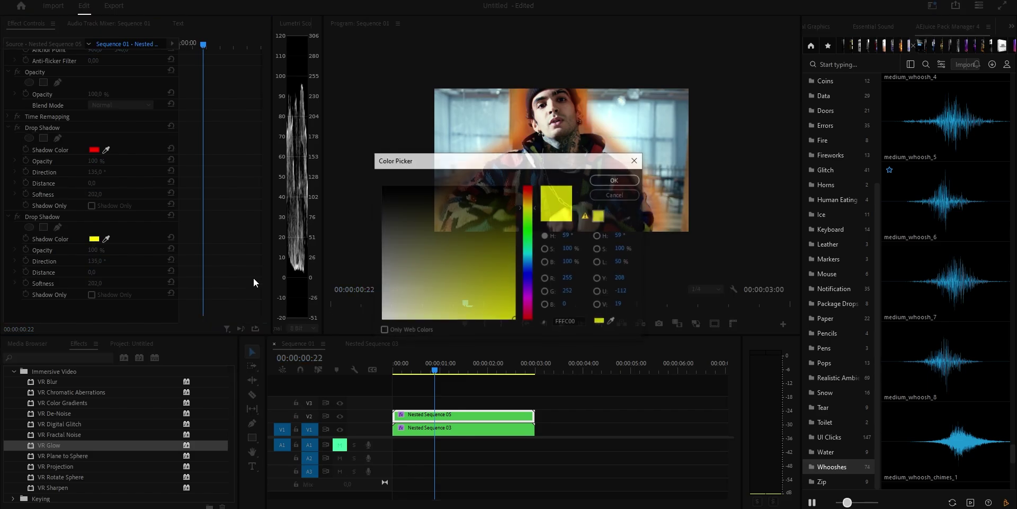
left_click(409, 253)
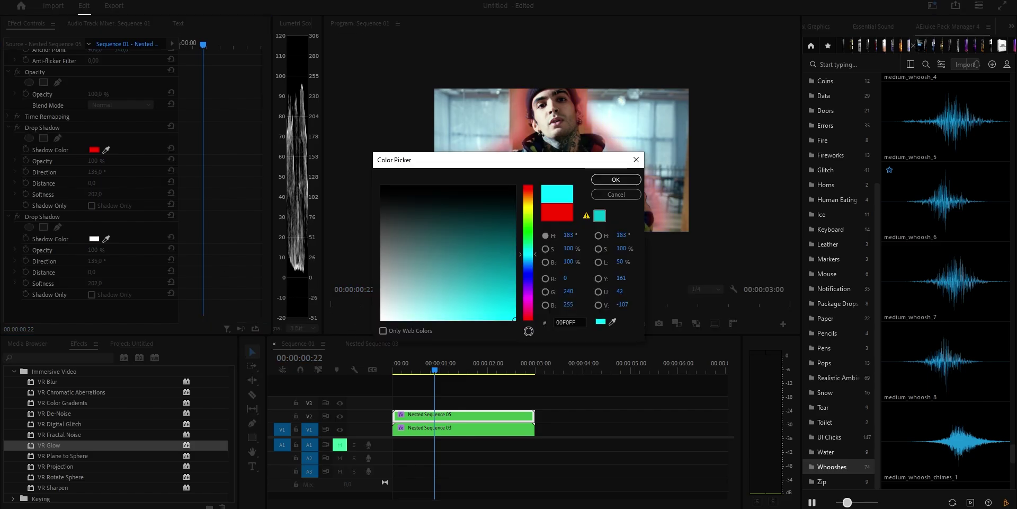
left_click(610, 184)
key("Left")
key("Left")
key("Left")
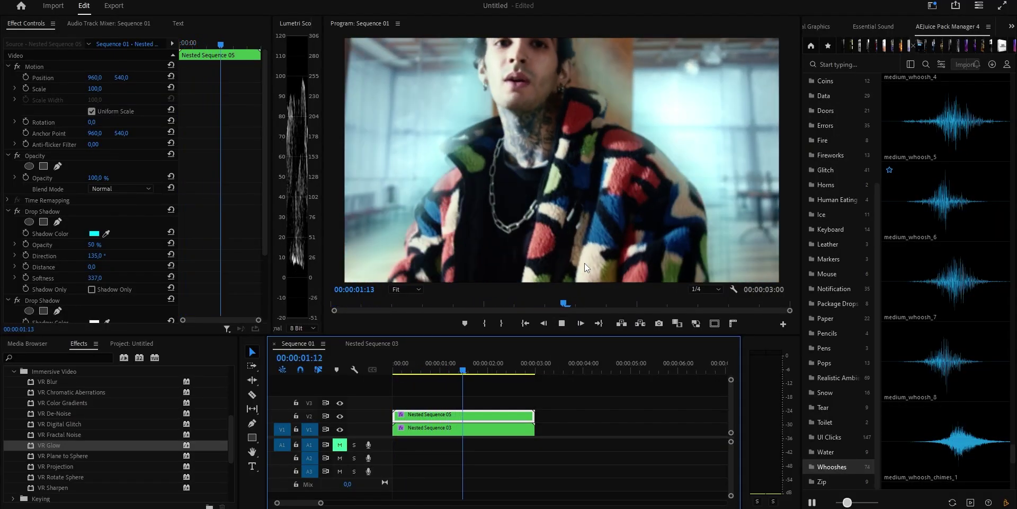
left_click_drag(449, 368, 377, 371)
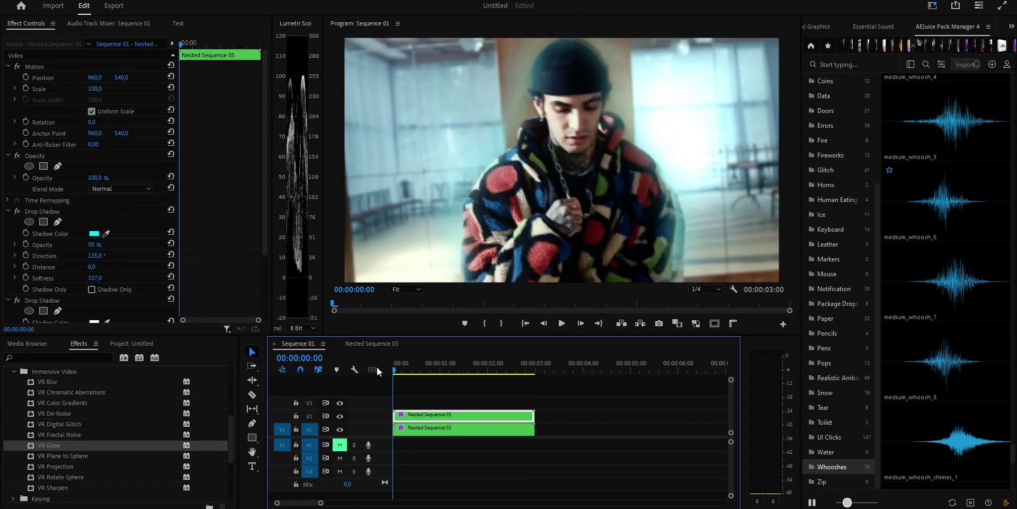
key("space")
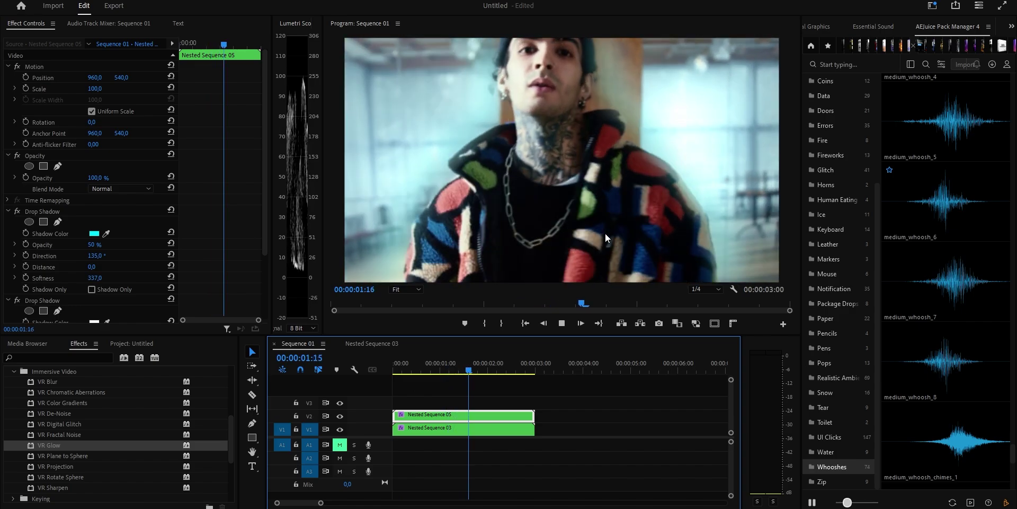
key("Home")
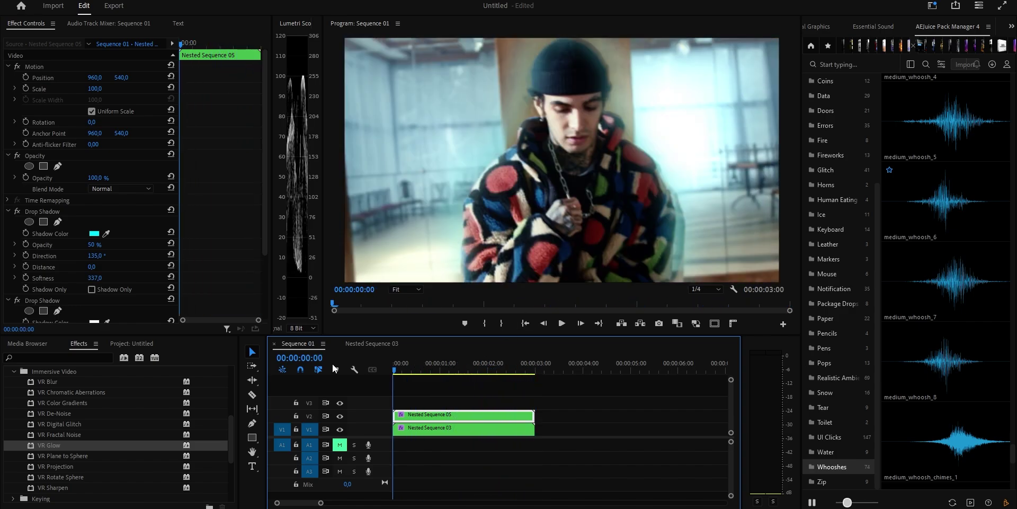
key("space")
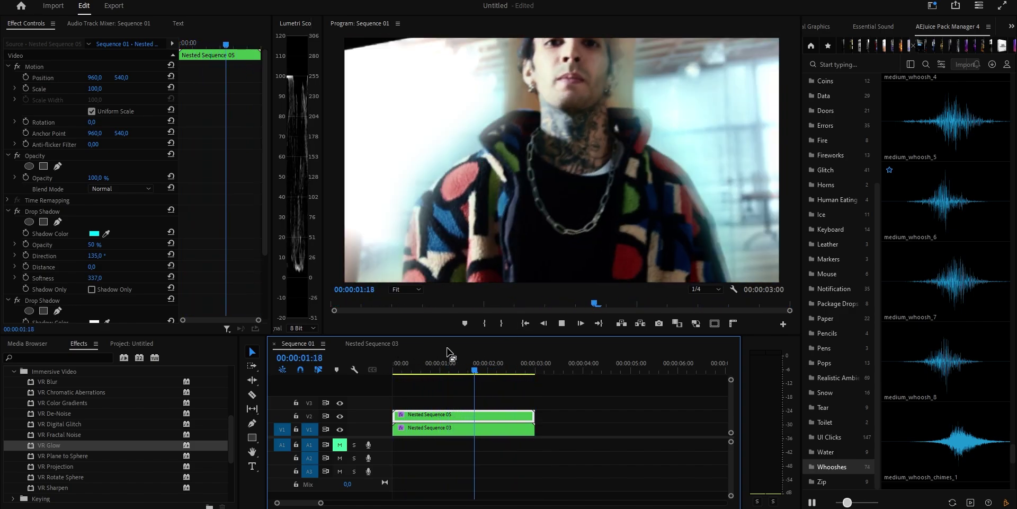
left_click(406, 370)
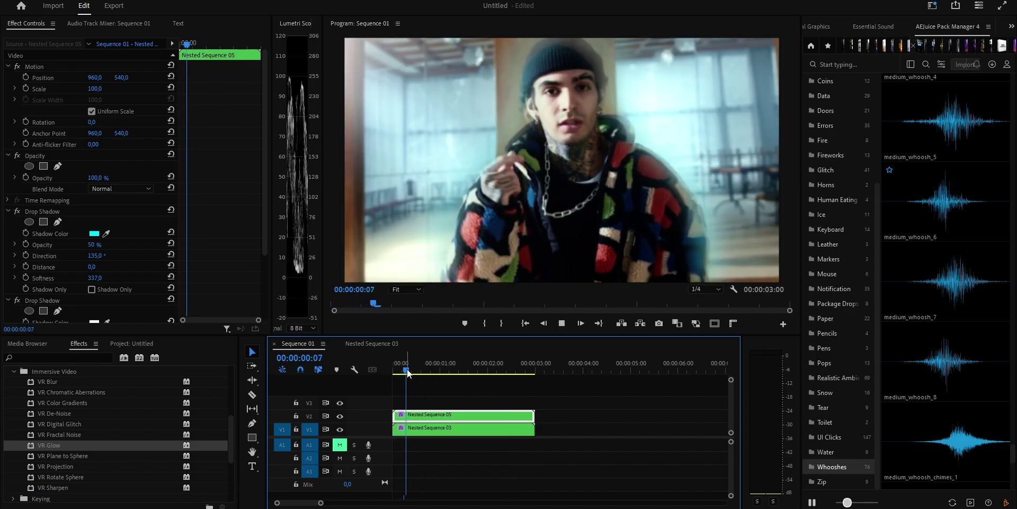